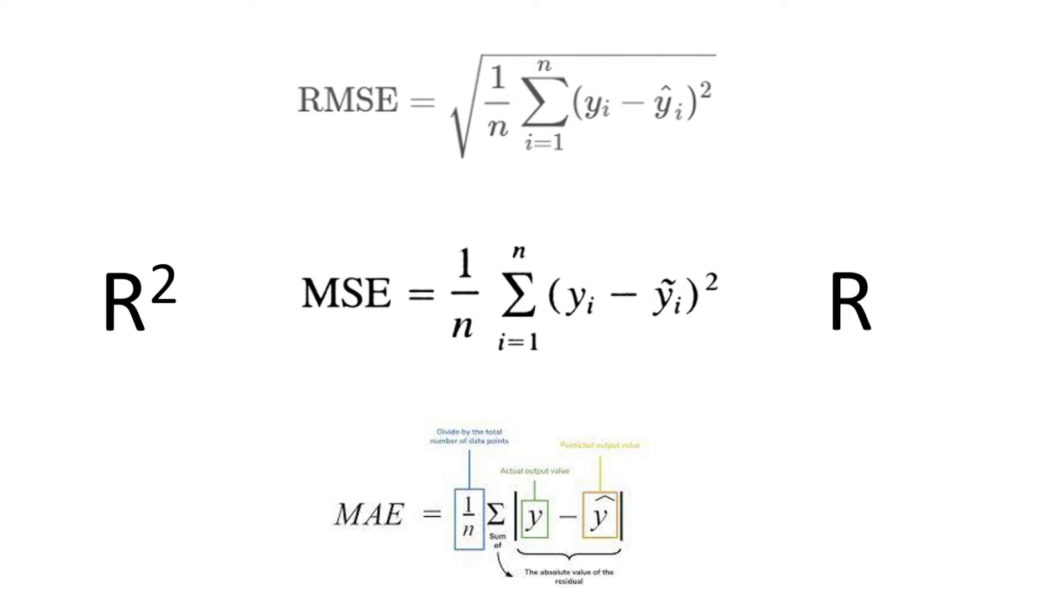
pyautogui.press('Right')
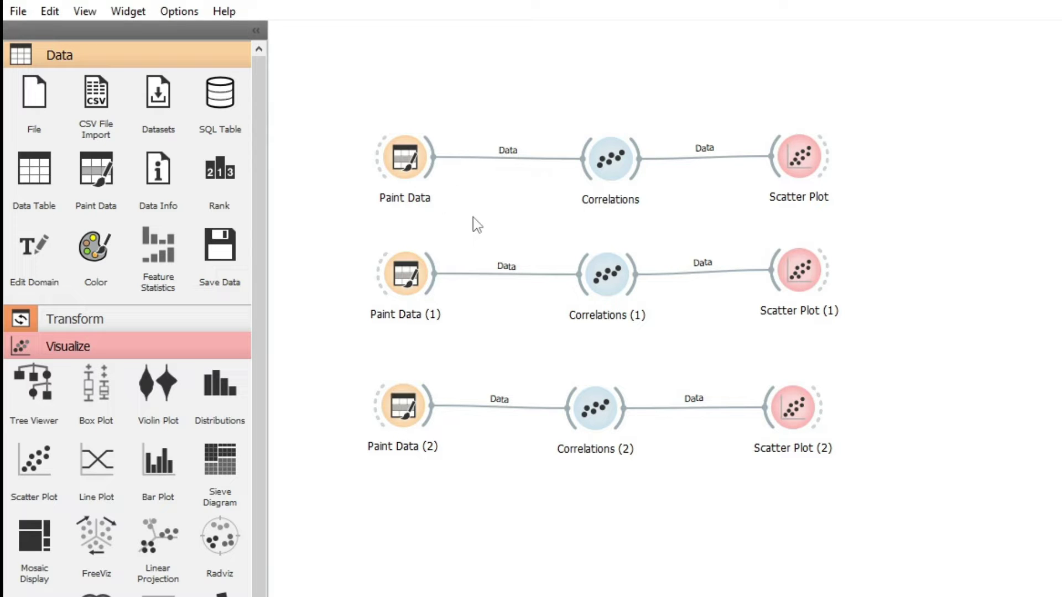
# Examine the first workflow's painted points, the Pearson correlation of x and y, and the scatter plot's regression line.
pyautogui.doubleClick(404, 158)
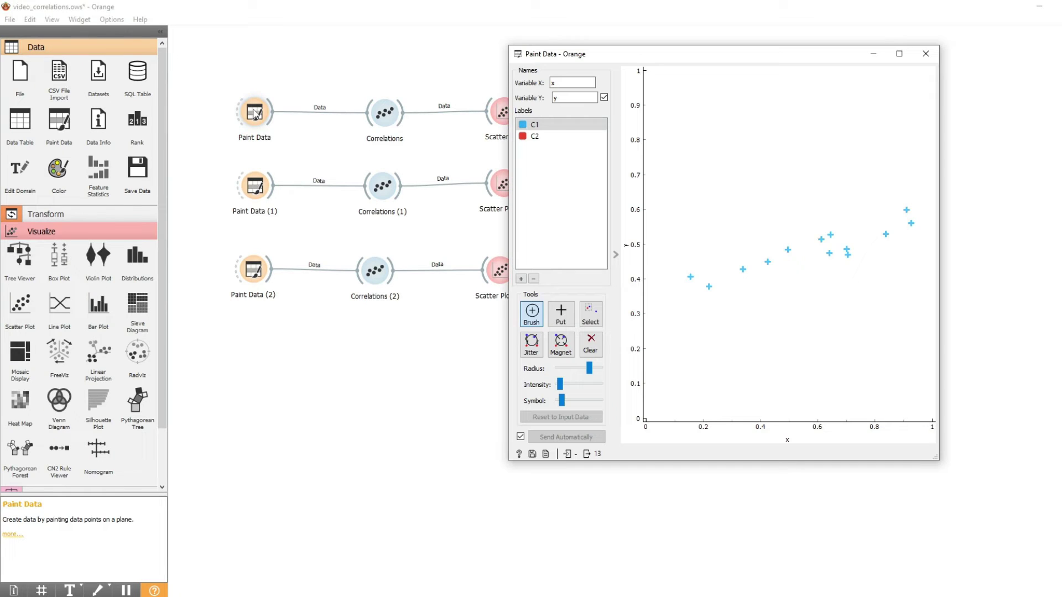
pyautogui.moveTo(621, 54); pyautogui.dragTo(740, 34)
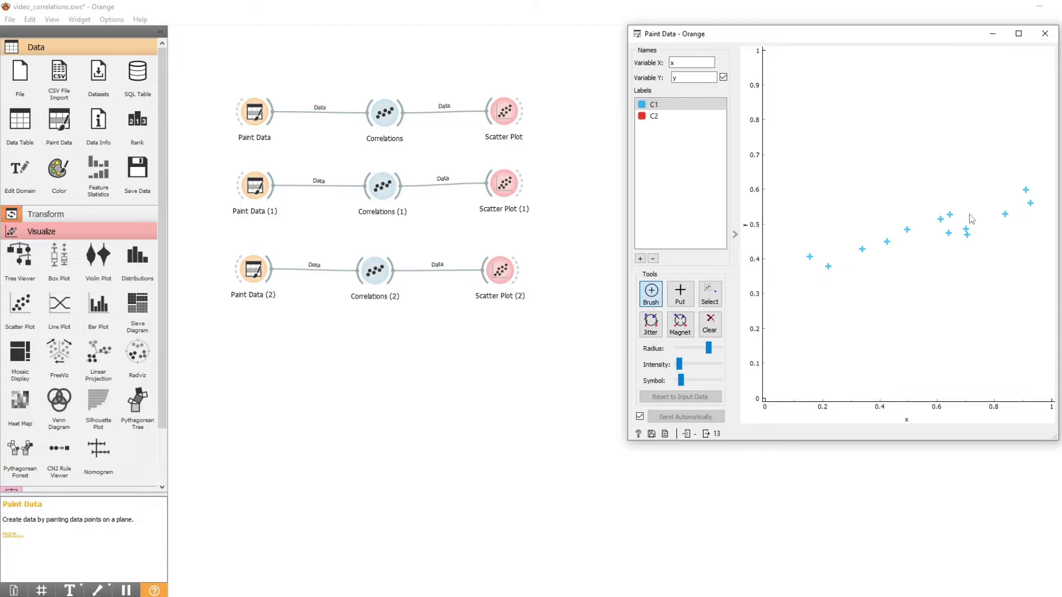
pyautogui.click(1045, 34)
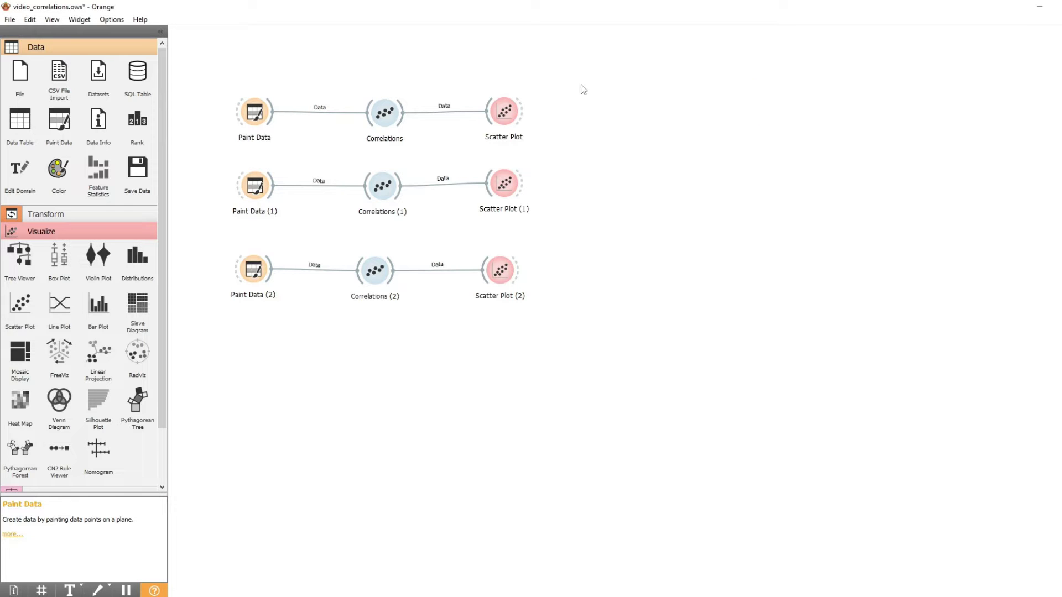
pyautogui.doubleClick(389, 119)
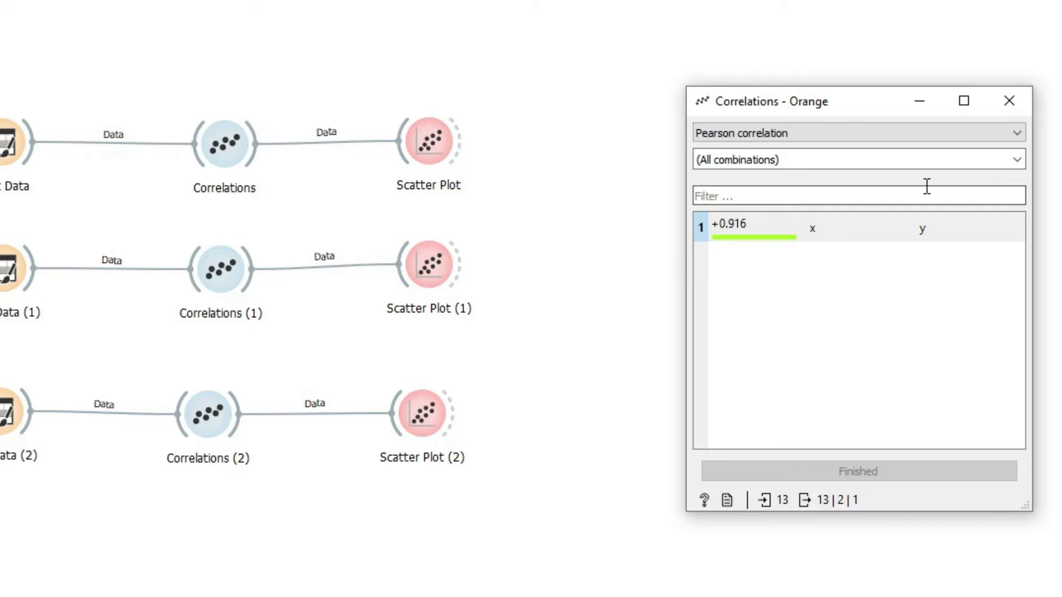
pyautogui.click(1009, 101)
pyautogui.click(437, 146)
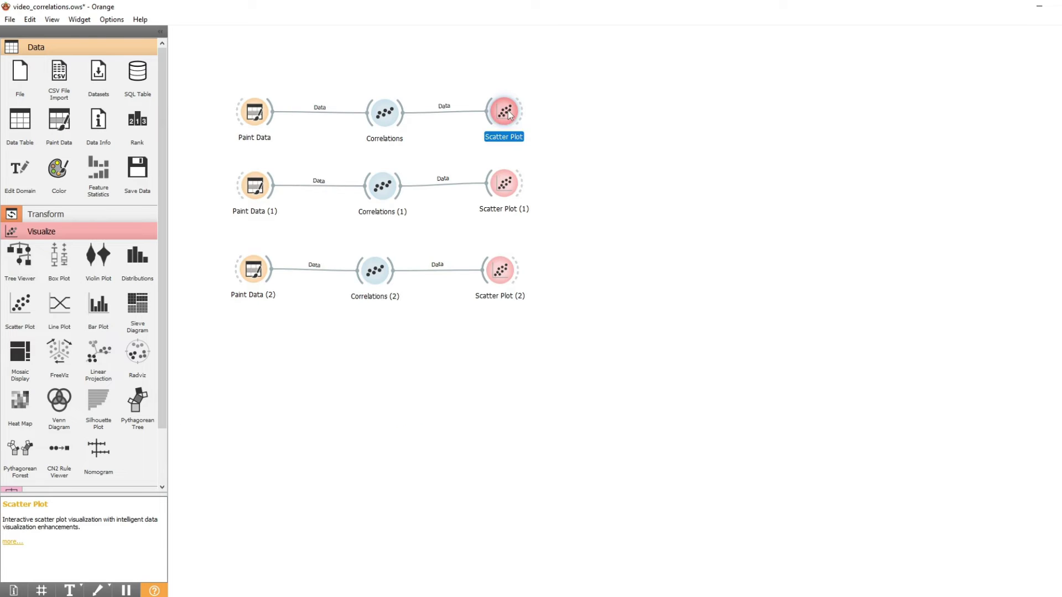
pyautogui.doubleClick(509, 115)
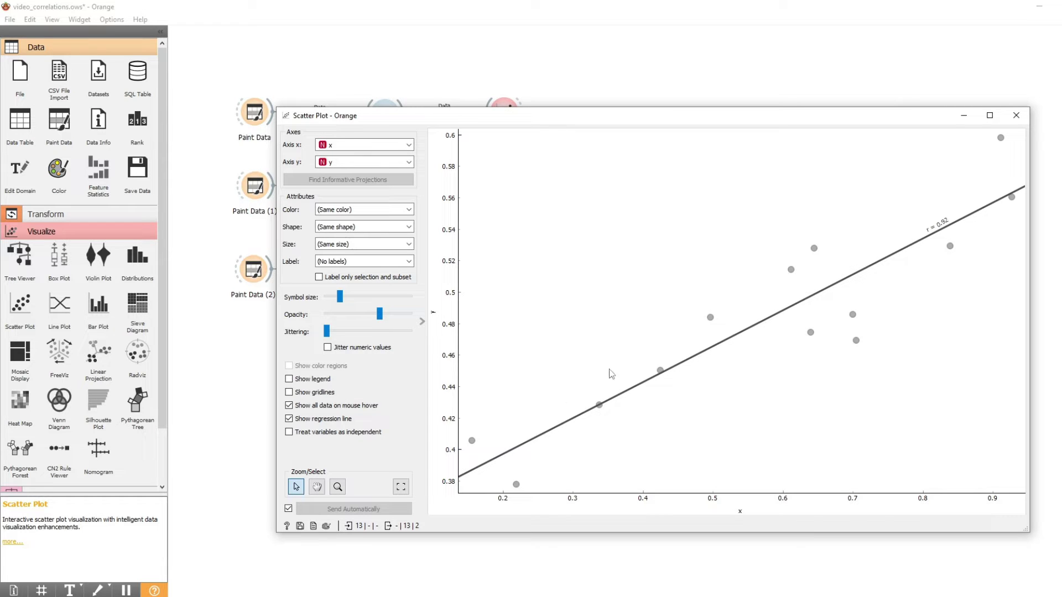
pyautogui.click(1017, 117)
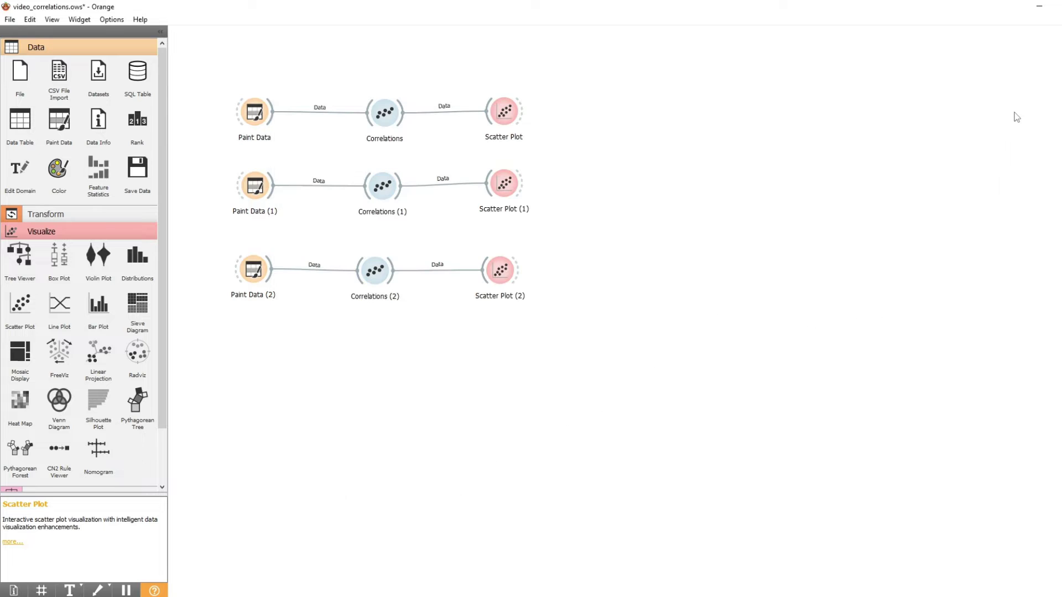
# Examine the second workflow's painted points in Paint Data (1), its scatter plot and the Pearson correlation in Correlations (1).
pyautogui.doubleClick(254, 191)
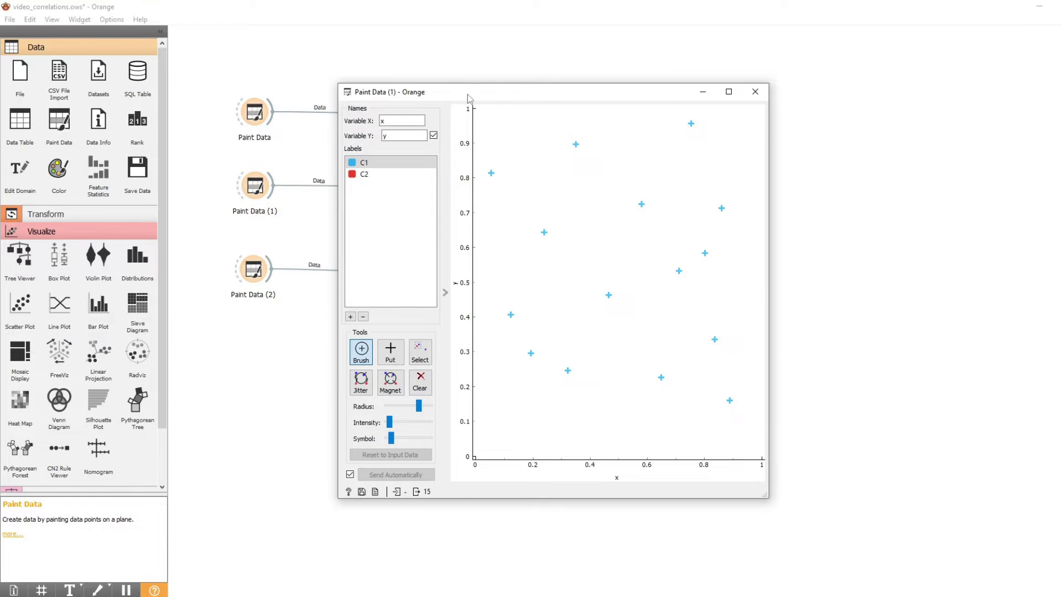
pyautogui.moveTo(468, 96); pyautogui.dragTo(673, 86)
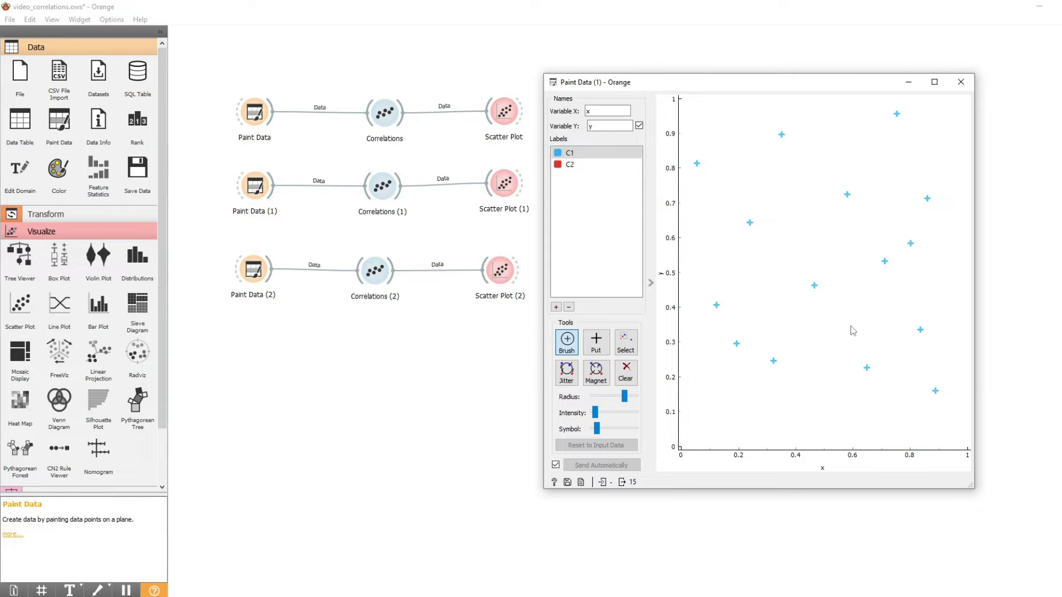
pyautogui.click(961, 82)
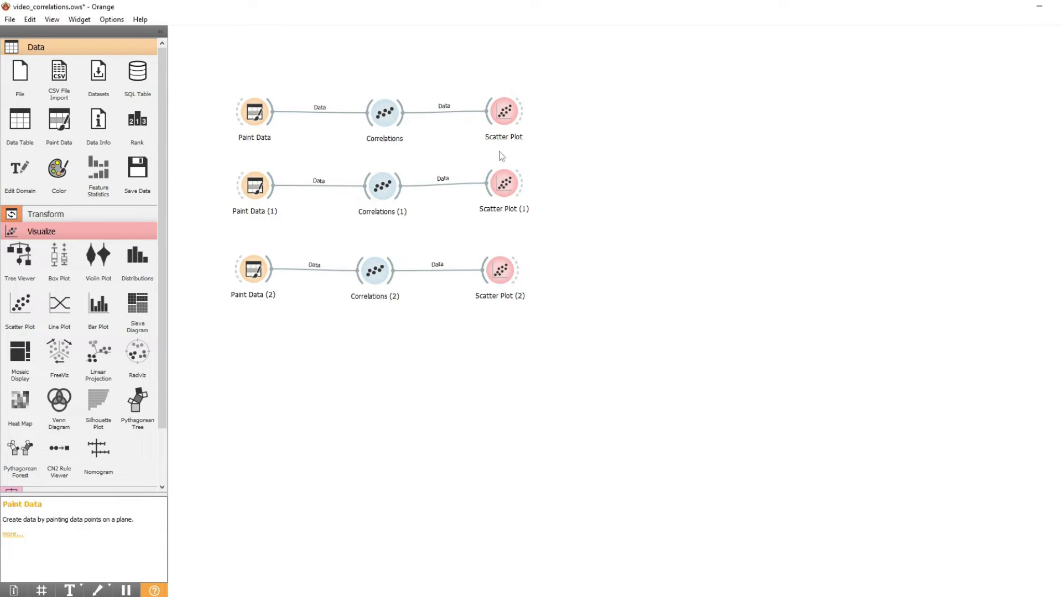
pyautogui.click(504, 184)
pyautogui.doubleClick(504, 184)
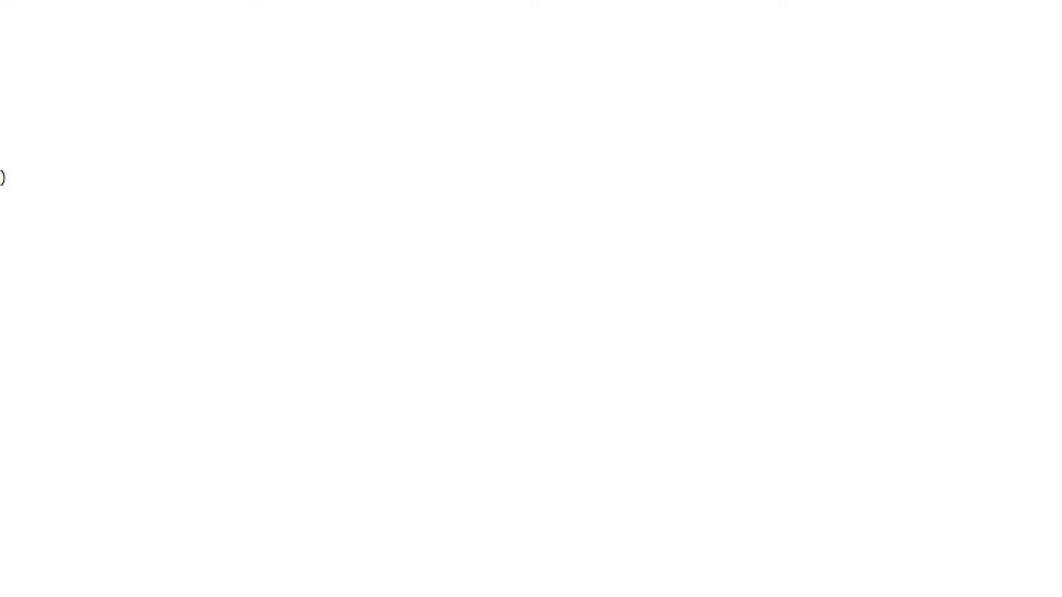
pyautogui.doubleClick(444, 222)
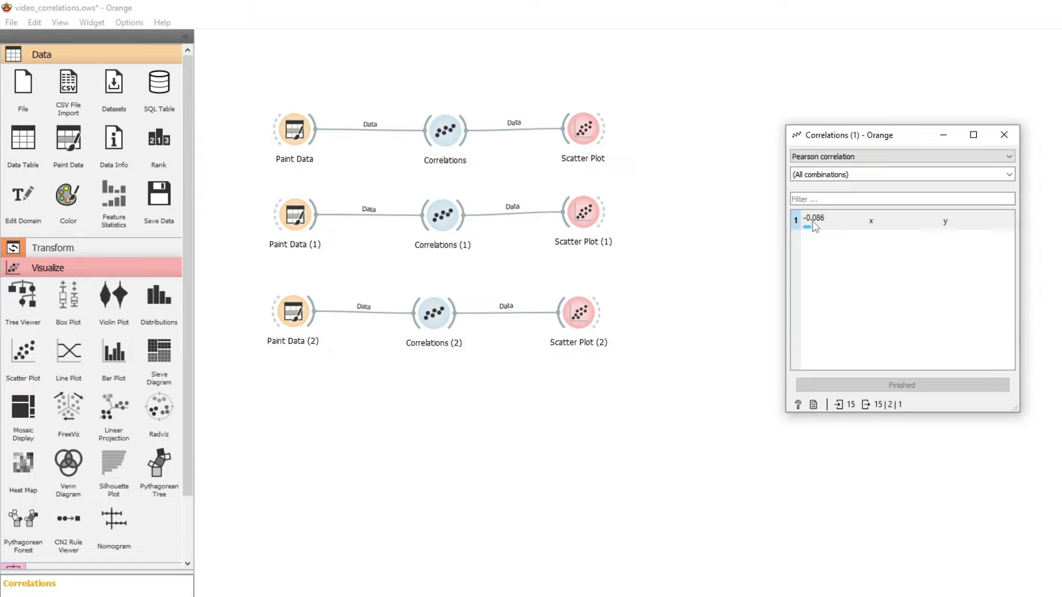
pyautogui.click(1004, 134)
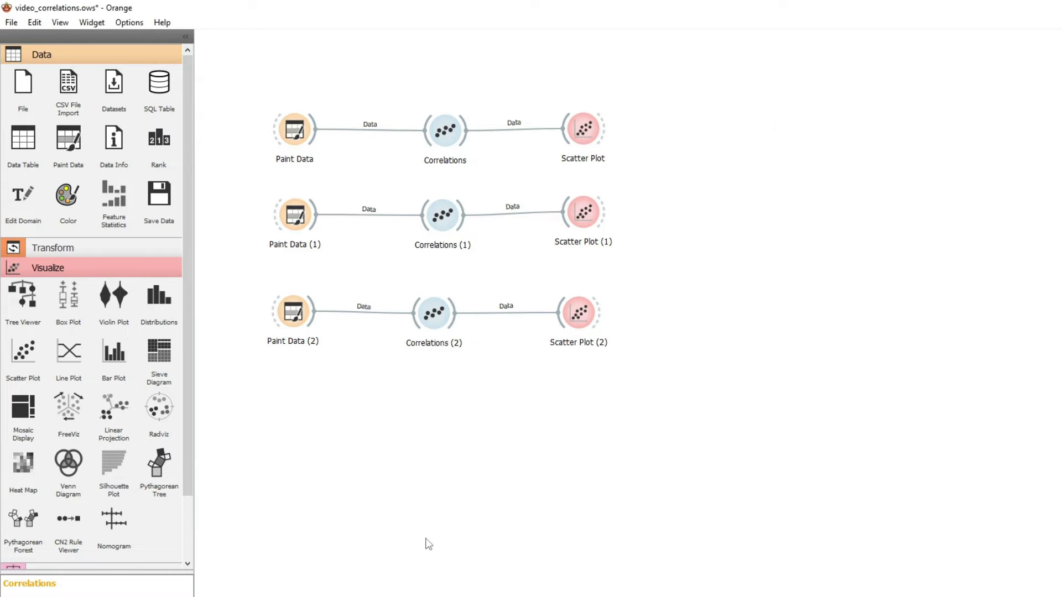
# Inspect the third workflow's painted points in Paint Data (2) and the x–y correlation in Correlations (2).
pyautogui.doubleClick(293, 320)
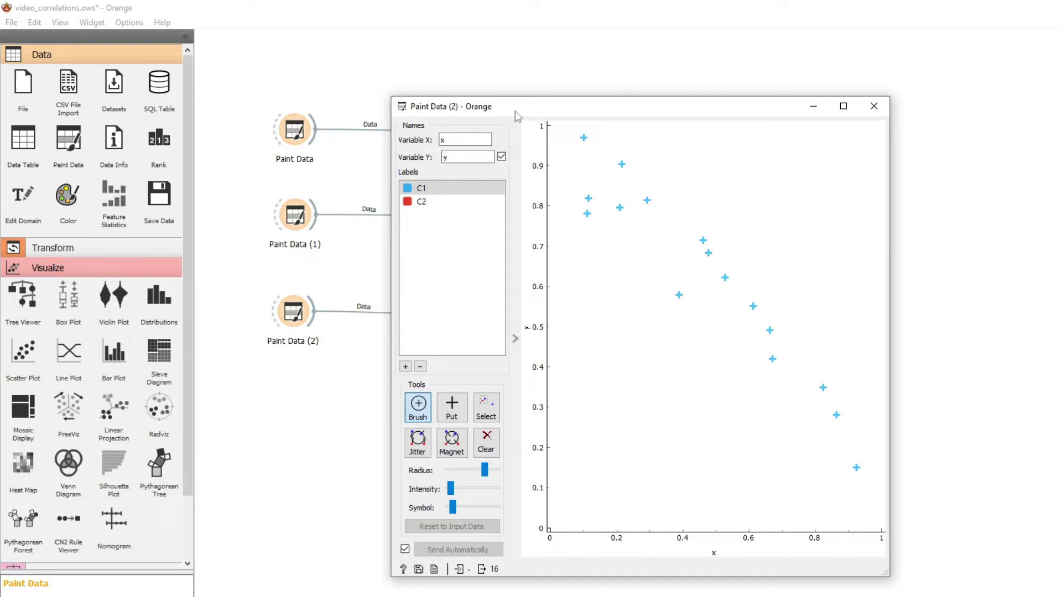
pyautogui.click(872, 108)
pyautogui.click(432, 318)
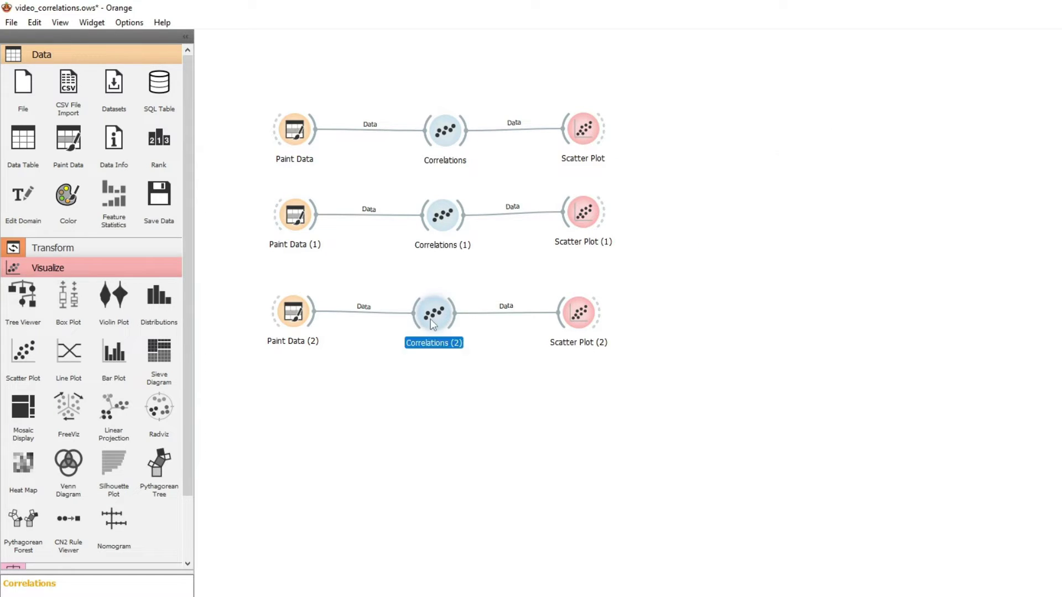
pyautogui.doubleClick(431, 319)
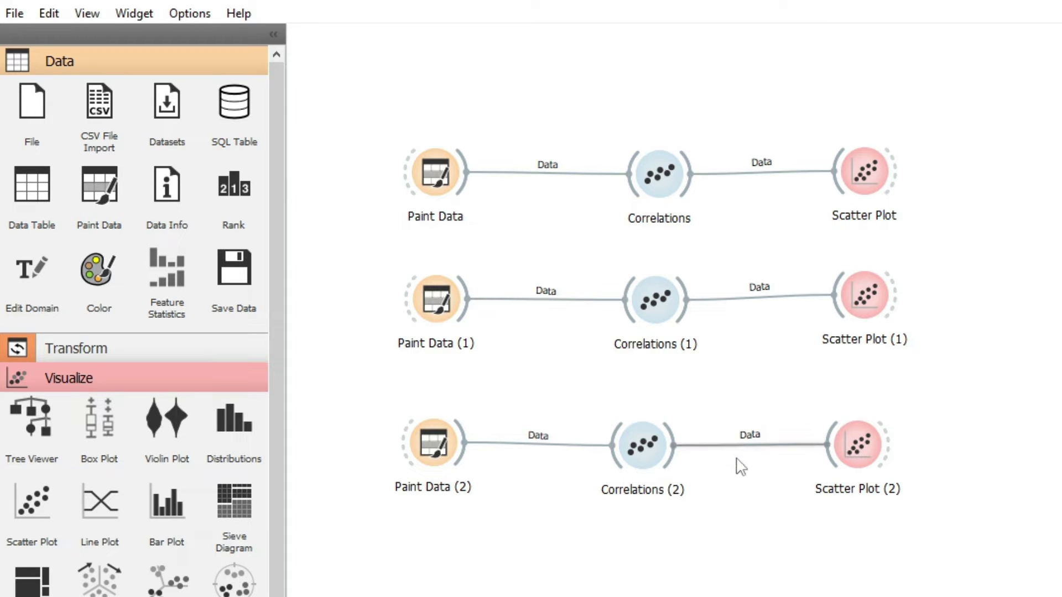
# Add a File widget to the empty canvas and check its data.csv source and column roles.
pyautogui.moveTo(21, 80); pyautogui.dragTo(305, 130)
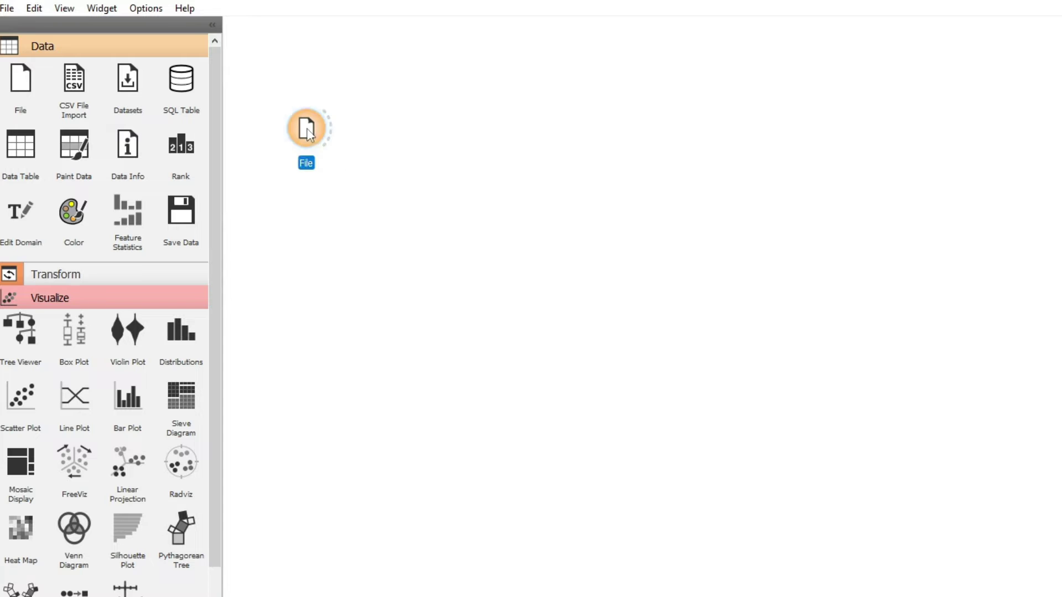
pyautogui.doubleClick(306, 128)
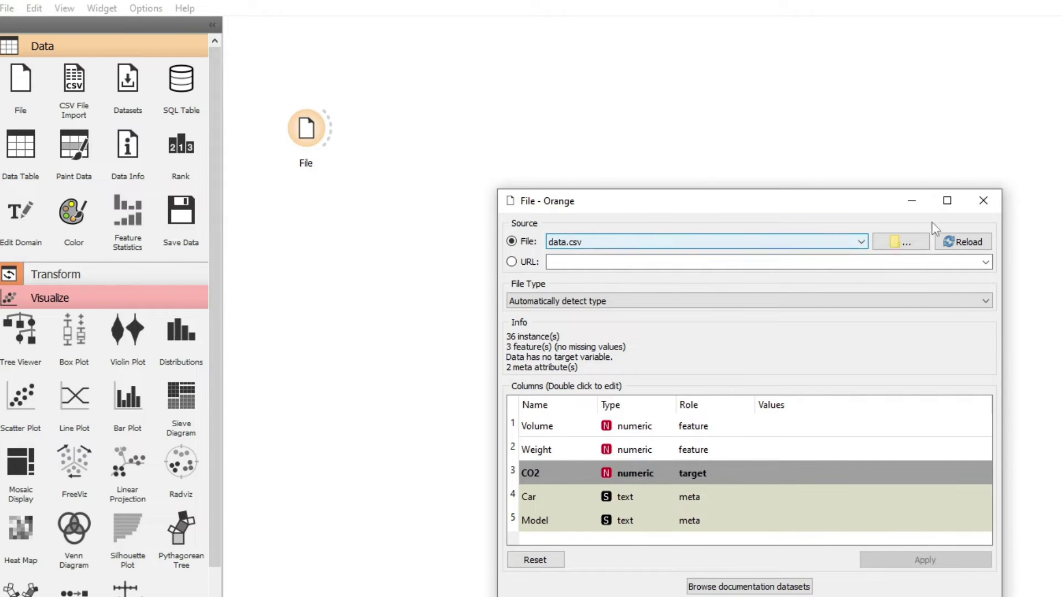
pyautogui.click(983, 201)
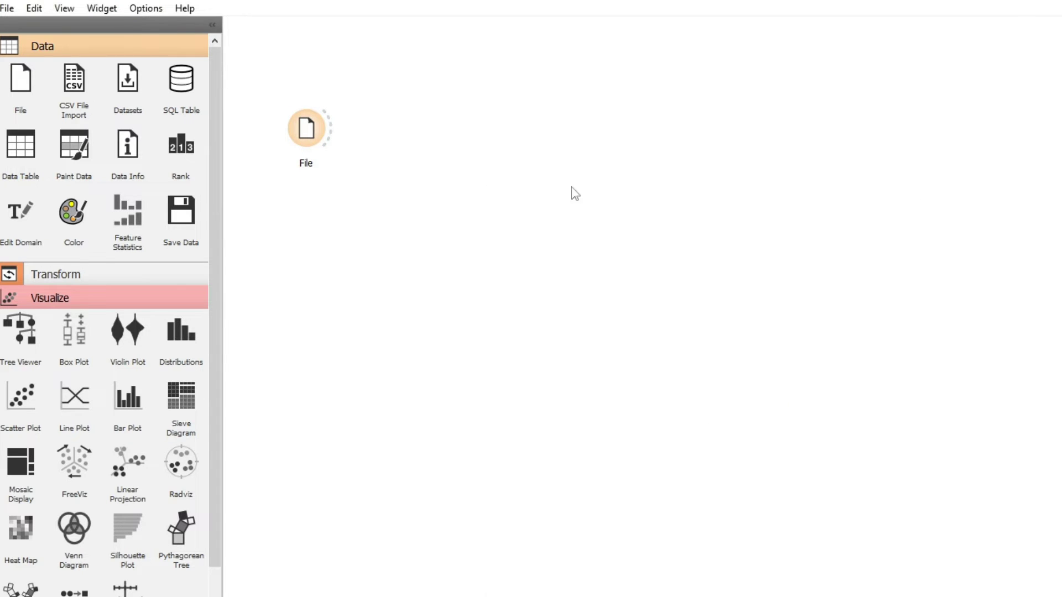
# Add a Select Columns widget beside the File widget and link File to it.
pyautogui.rightClick(410, 139)
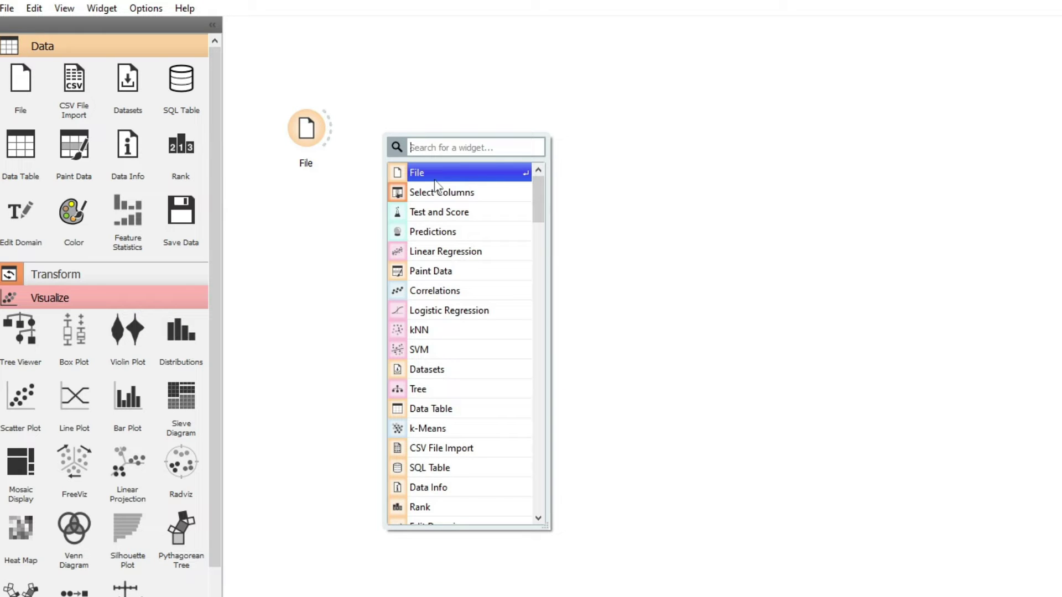
pyautogui.click(436, 191)
pyautogui.moveTo(332, 131); pyautogui.dragTo(427, 137)
# Move Weight from the features to the ignored columns in Select Columns, leaving Volume as the feature.
pyautogui.doubleClick(422, 133)
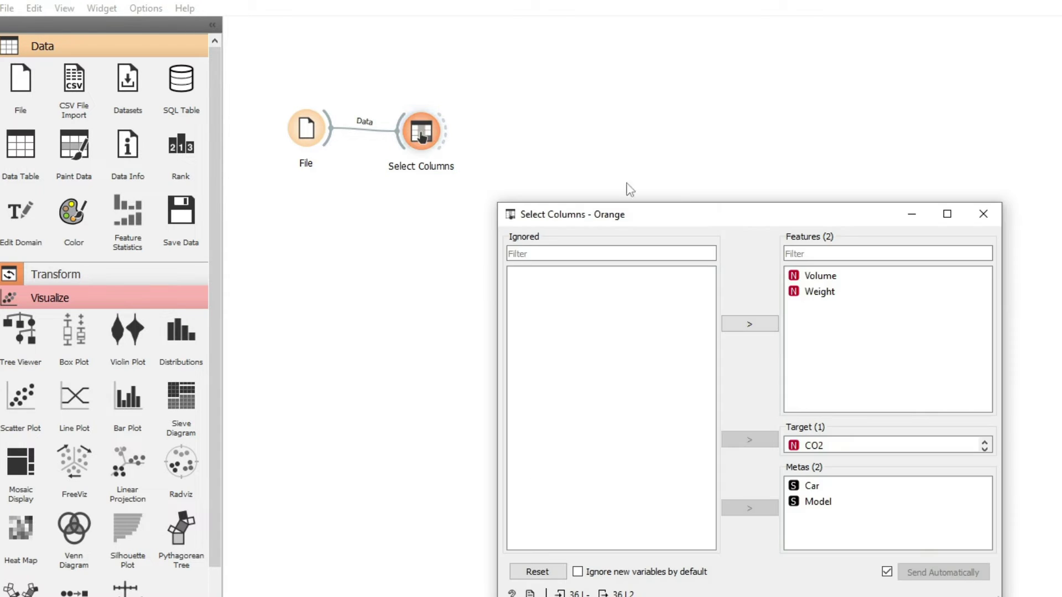
pyautogui.click(820, 291)
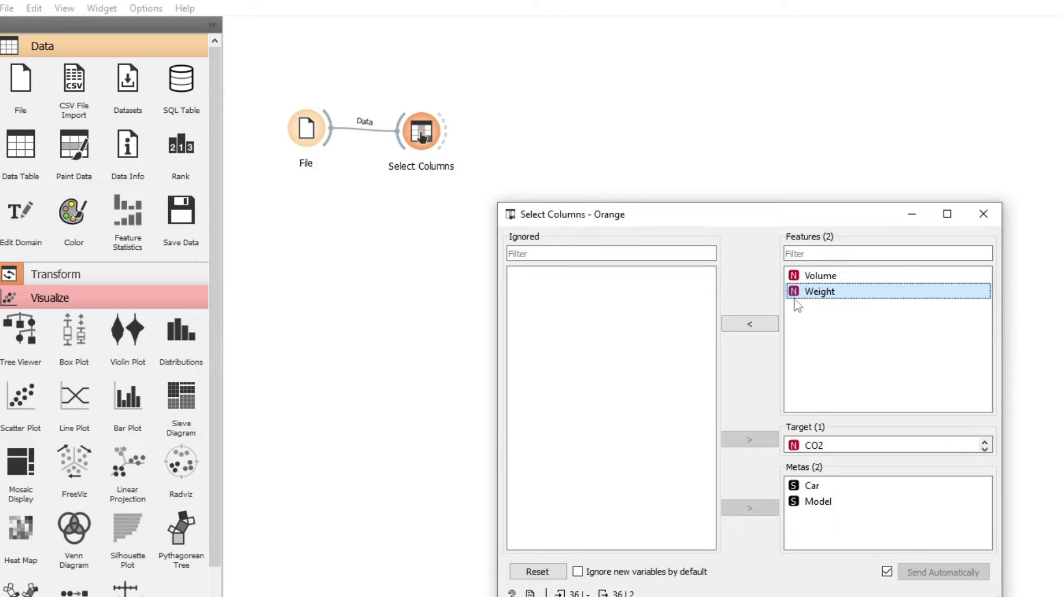
pyautogui.click(750, 324)
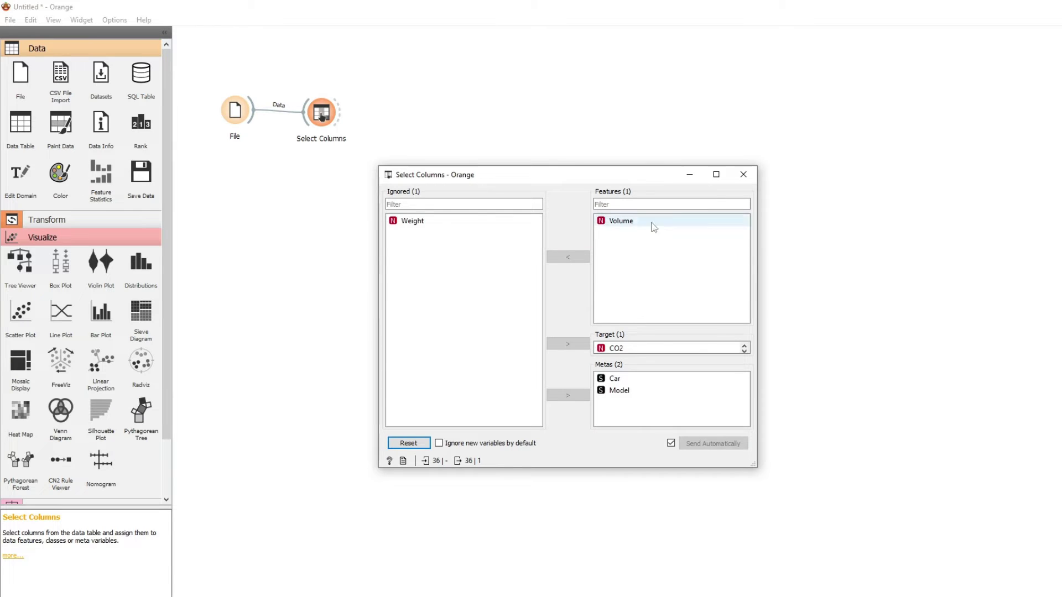
pyautogui.click(743, 175)
# Add a Scatter Plot linked to Select Columns and view CO2 plotted against Volume with its regression line.
pyautogui.moveTo(16, 310); pyautogui.dragTo(438, 83)
pyautogui.moveTo(344, 119); pyautogui.dragTo(439, 85)
pyautogui.doubleClick(438, 85)
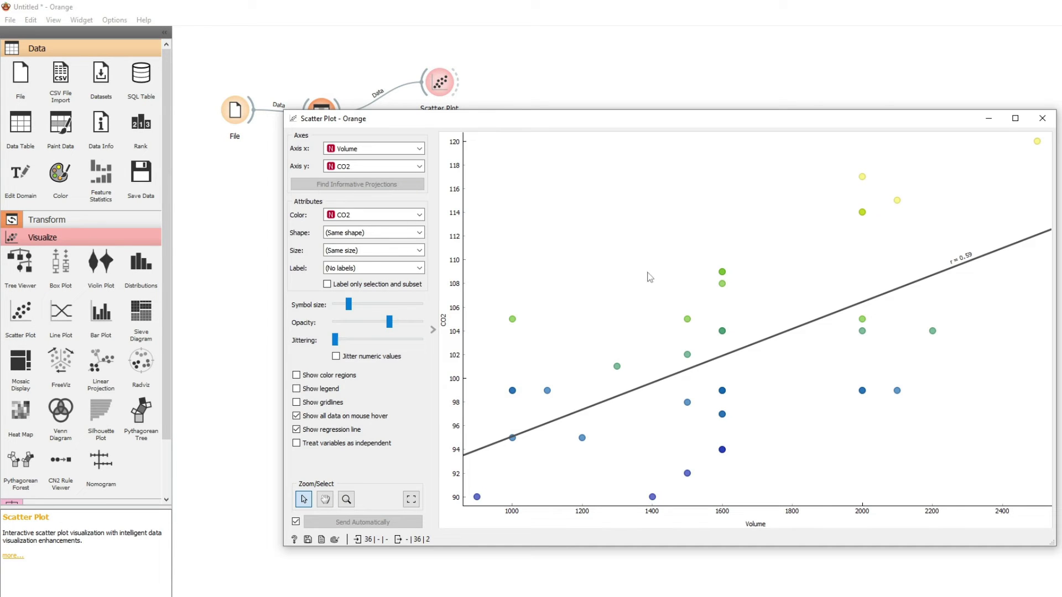
pyautogui.click(1042, 118)
# Add a Correlations widget below the Scatter Plot, link Select Columns to it, and check the Pearson correlation between CO2 and Volume.
pyautogui.rightClick(601, 109)
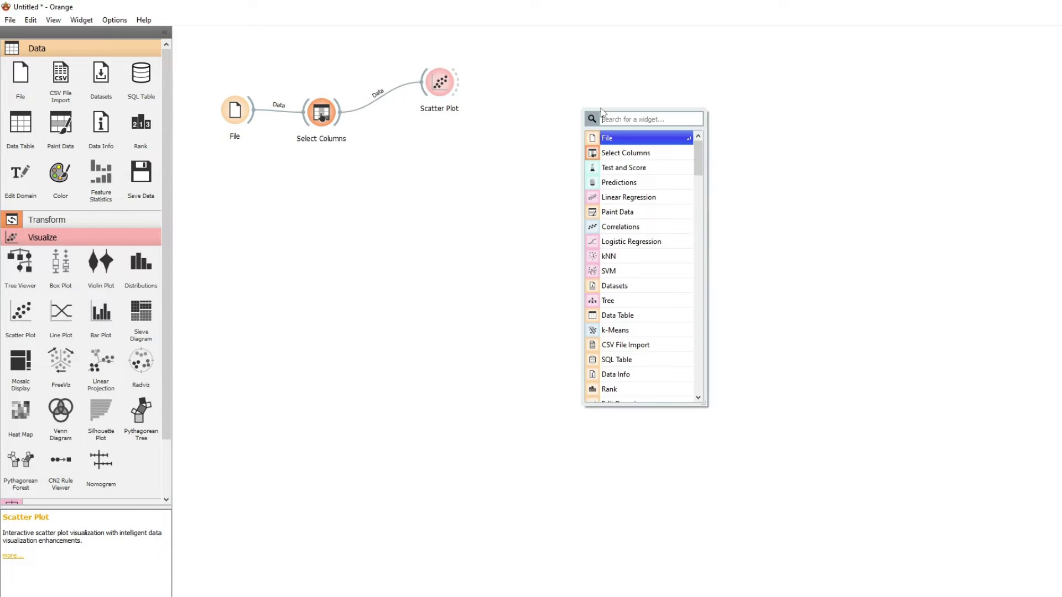
pyautogui.click(622, 226)
pyautogui.moveTo(600, 125); pyautogui.dragTo(495, 141)
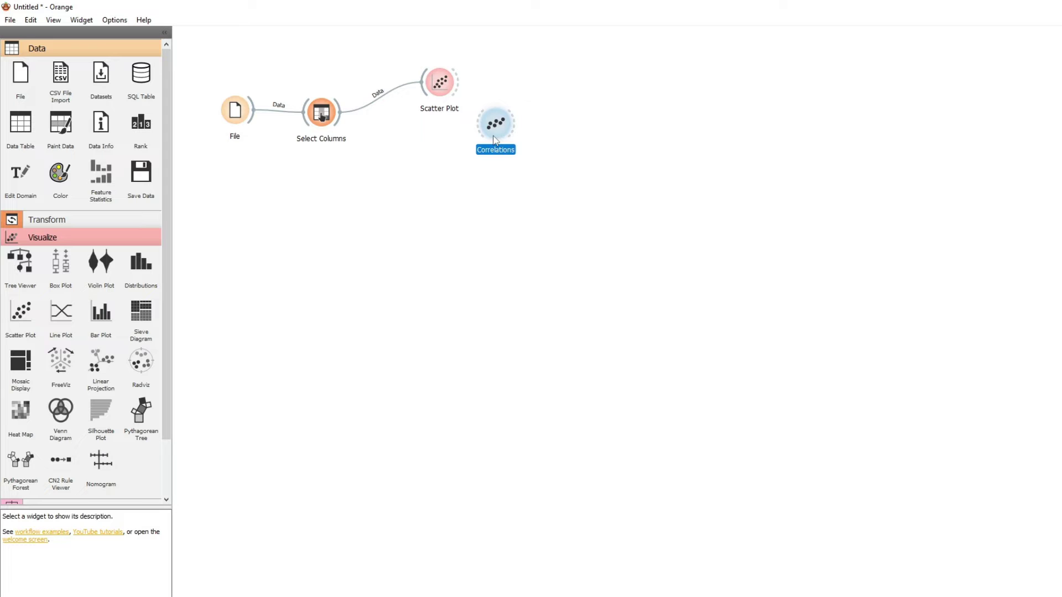
pyautogui.moveTo(340, 113); pyautogui.dragTo(488, 136)
pyautogui.doubleClick(492, 132)
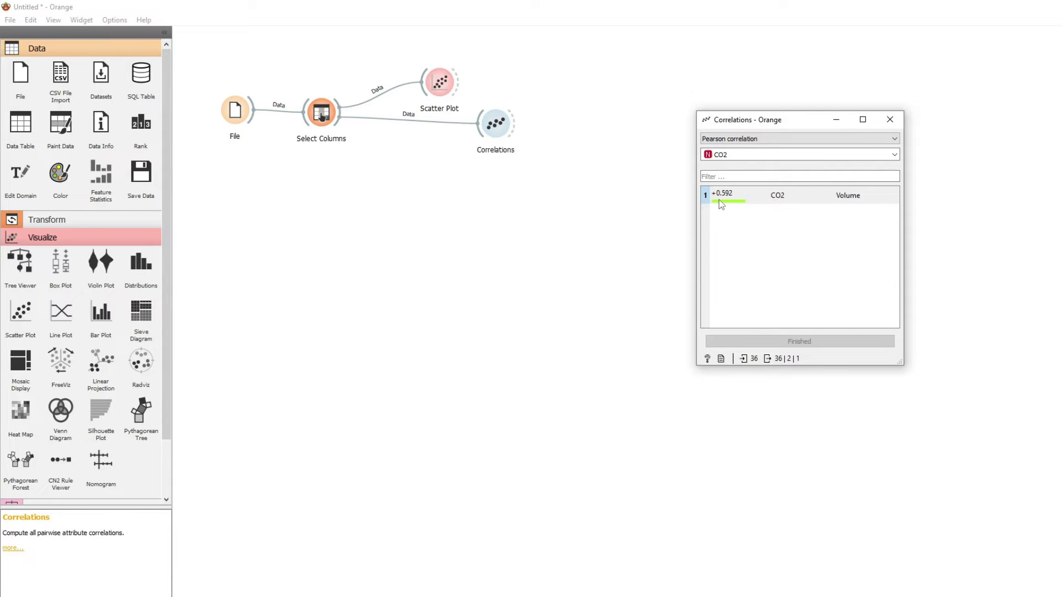
pyautogui.click(890, 120)
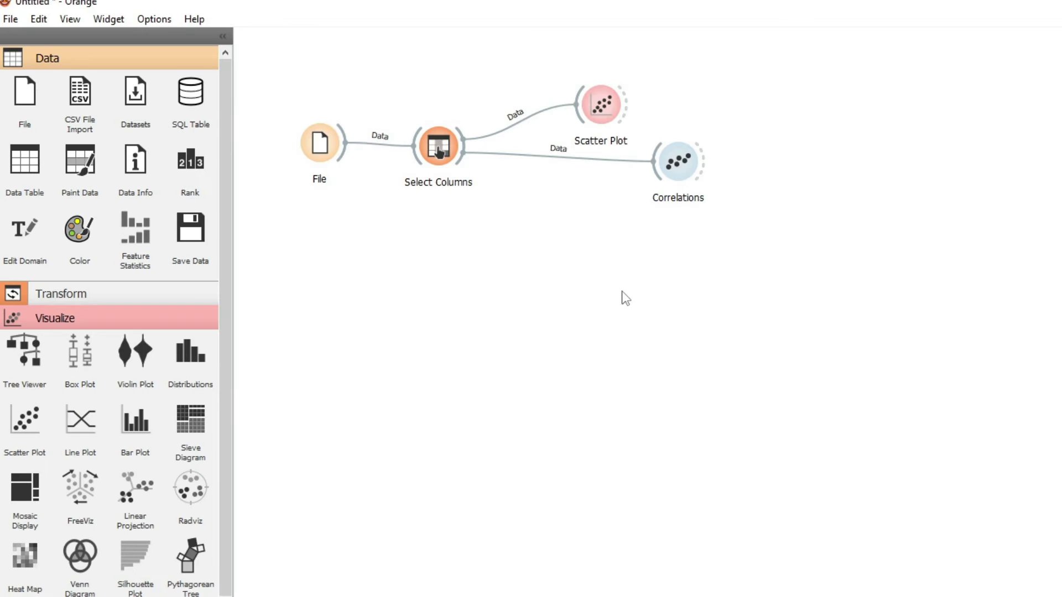
# Add a Test and Score widget below Correlations and link Select Columns to it.
pyautogui.rightClick(634, 287)
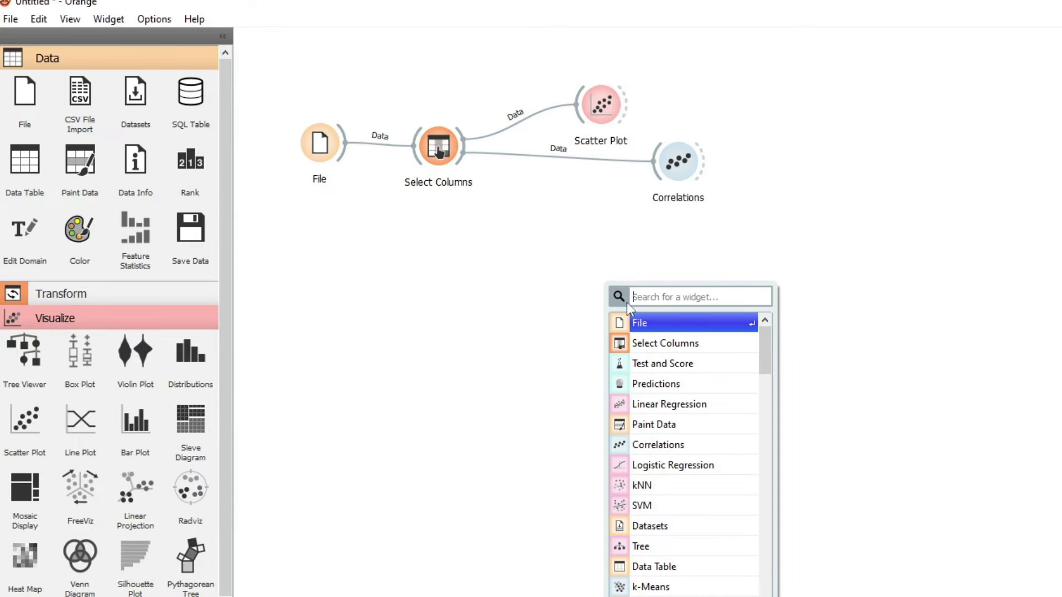
pyautogui.press('Down')
pyautogui.press('Down')
pyautogui.press('Return')
pyautogui.moveTo(623, 296); pyautogui.dragTo(598, 243)
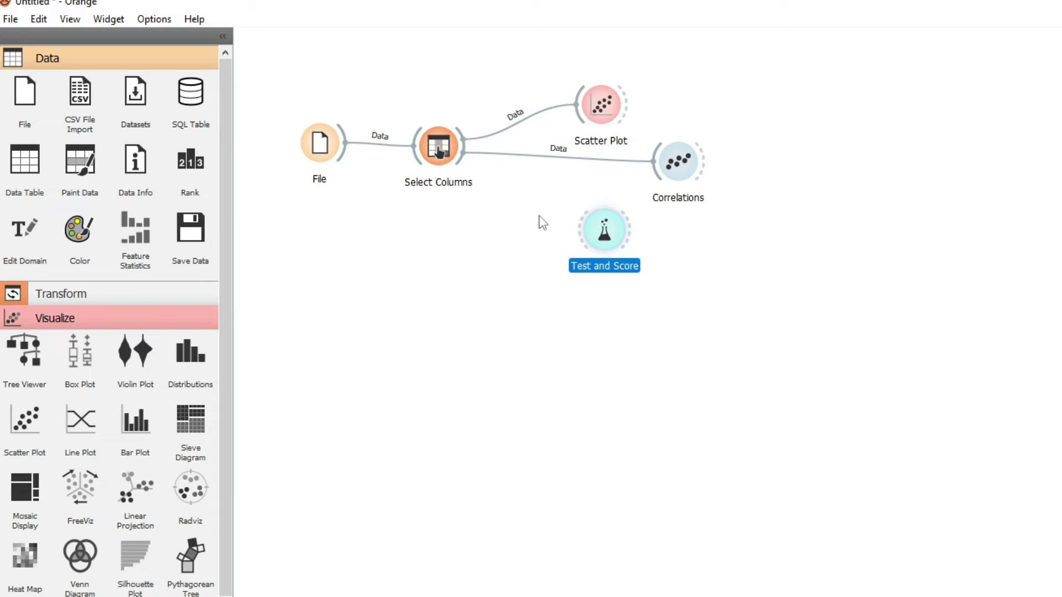
pyautogui.moveTo(462, 145); pyautogui.dragTo(597, 229)
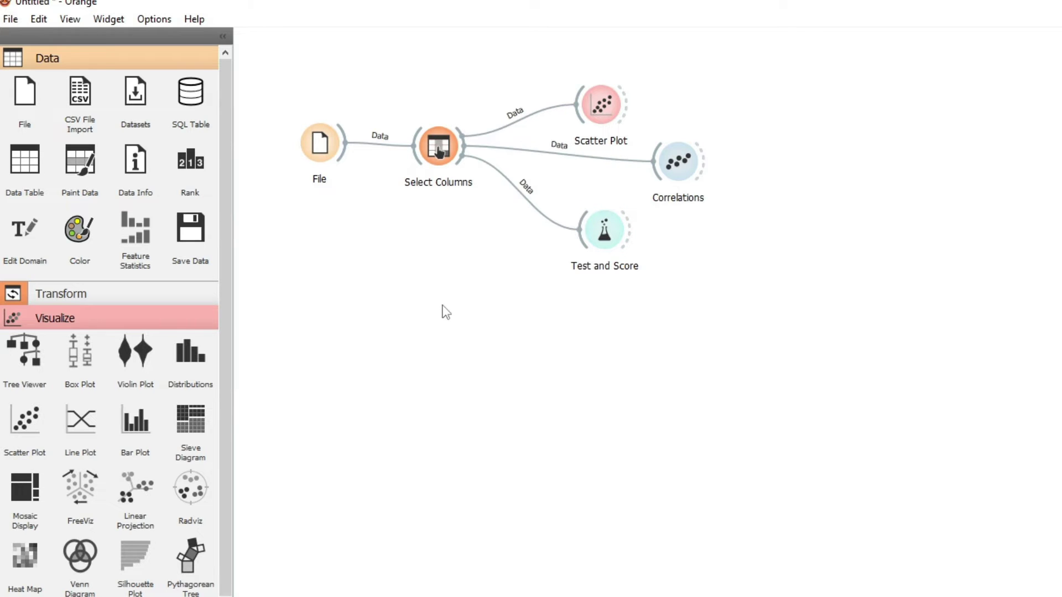
# Add a Linear Regression widget before Test and Score, feeding it data from Select Columns and linking it as the learner.
pyautogui.doubleClick(446, 312)
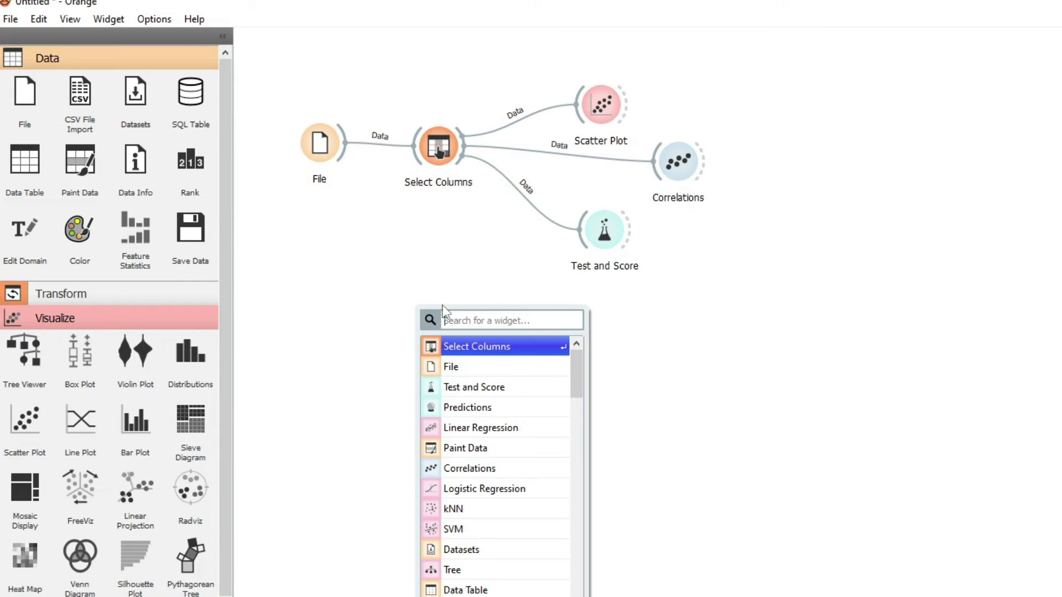
pyautogui.click(454, 427)
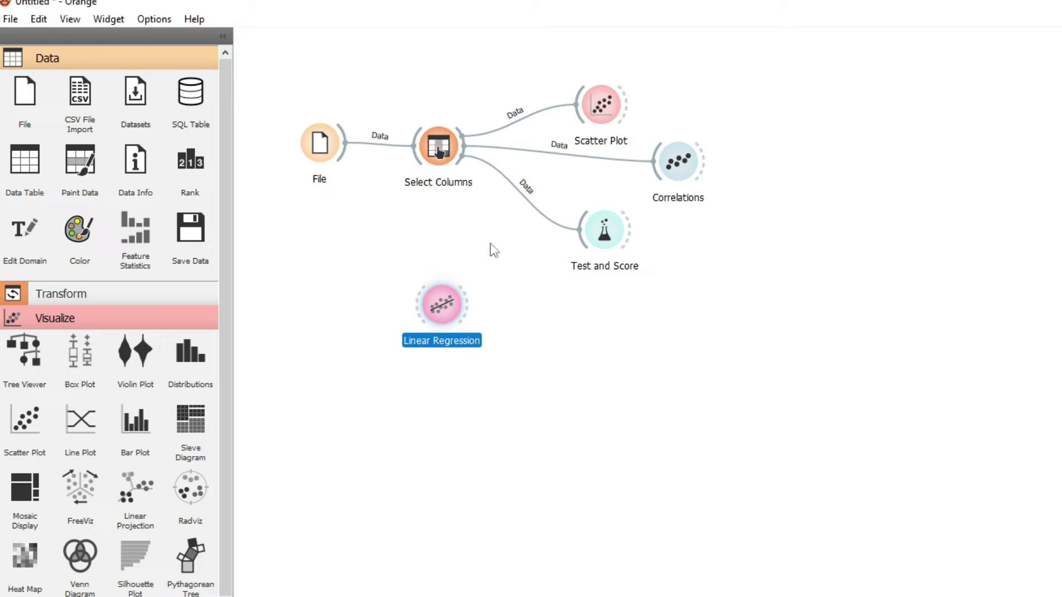
pyautogui.moveTo(621, 233); pyautogui.dragTo(648, 229)
pyautogui.moveTo(449, 306); pyautogui.dragTo(533, 246)
pyautogui.moveTo(463, 153); pyautogui.dragTo(609, 228)
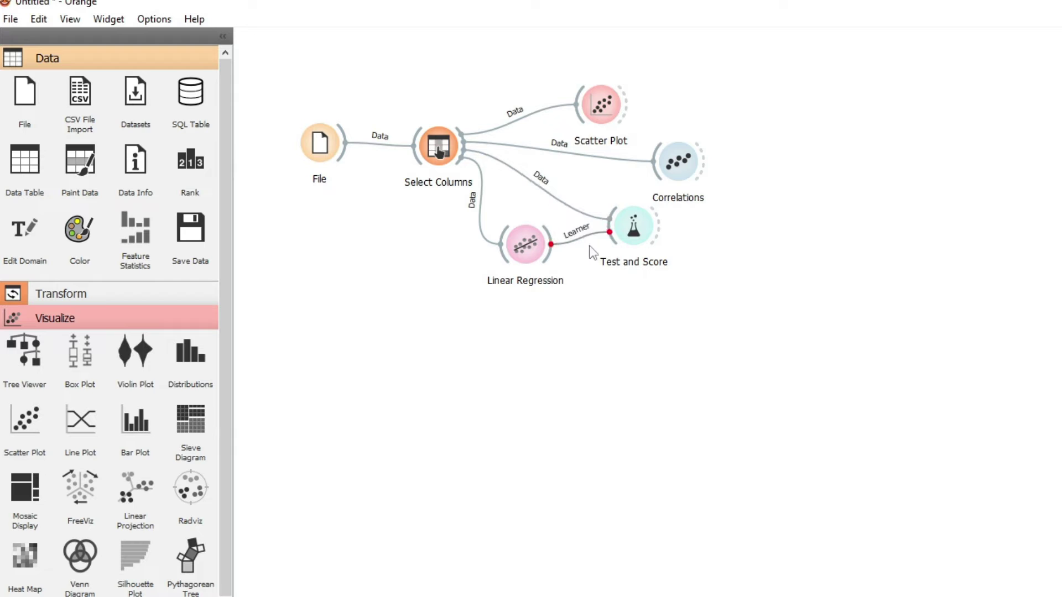
# Add a Data Table below Test and Score, link Linear Regression's coefficients to it, and view the intercept and Volume coefficients.
pyautogui.moveTo(24, 161); pyautogui.dragTo(536, 327)
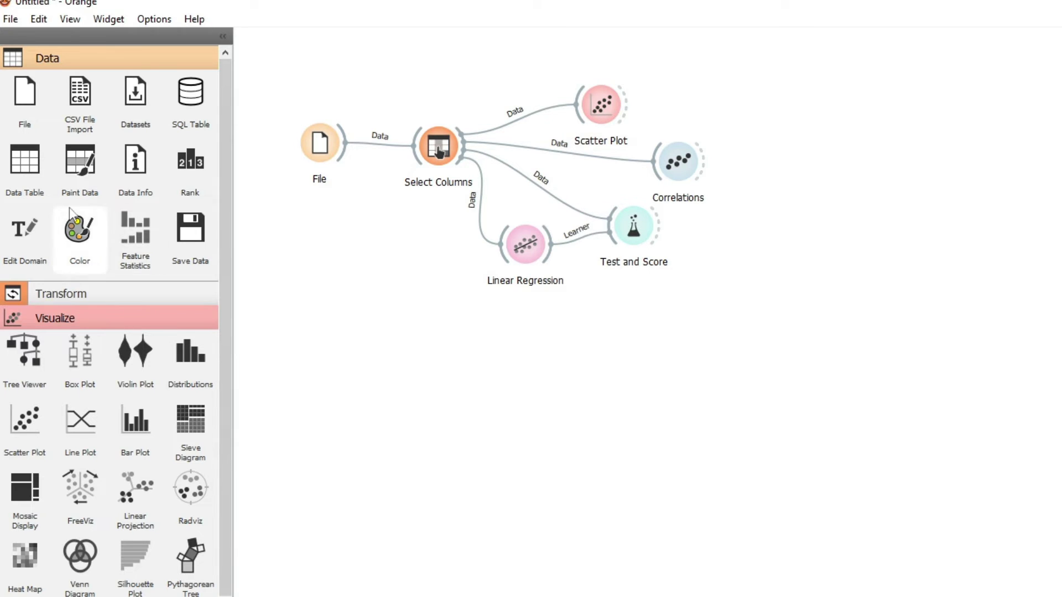
pyautogui.moveTo(394, 243); pyautogui.dragTo(464, 231)
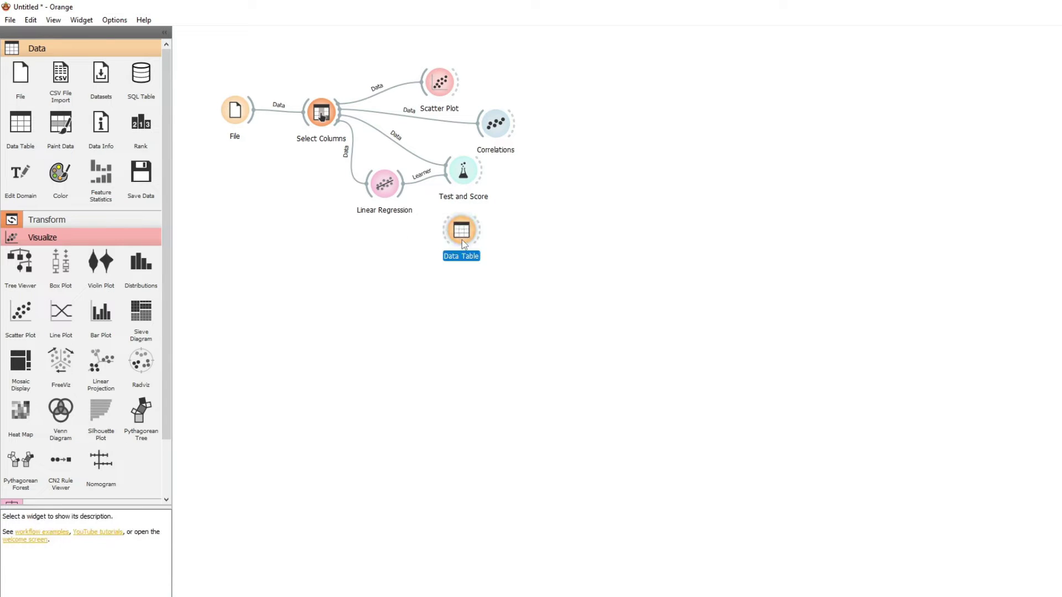
pyautogui.doubleClick(466, 237)
pyautogui.moveTo(604, 175); pyautogui.dragTo(753, 172)
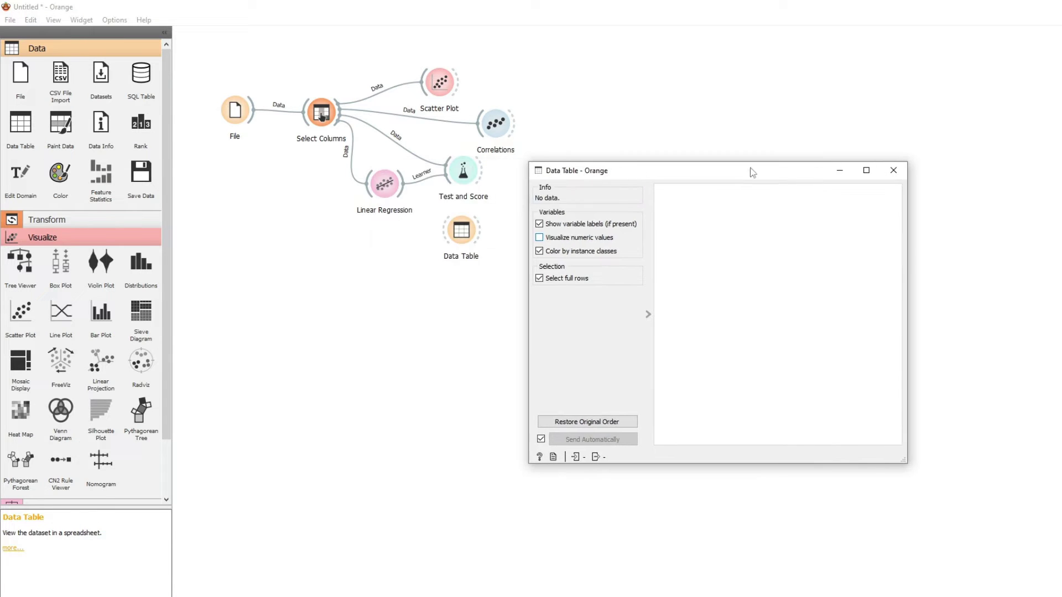
pyautogui.click(901, 171)
pyautogui.moveTo(402, 184); pyautogui.dragTo(449, 235)
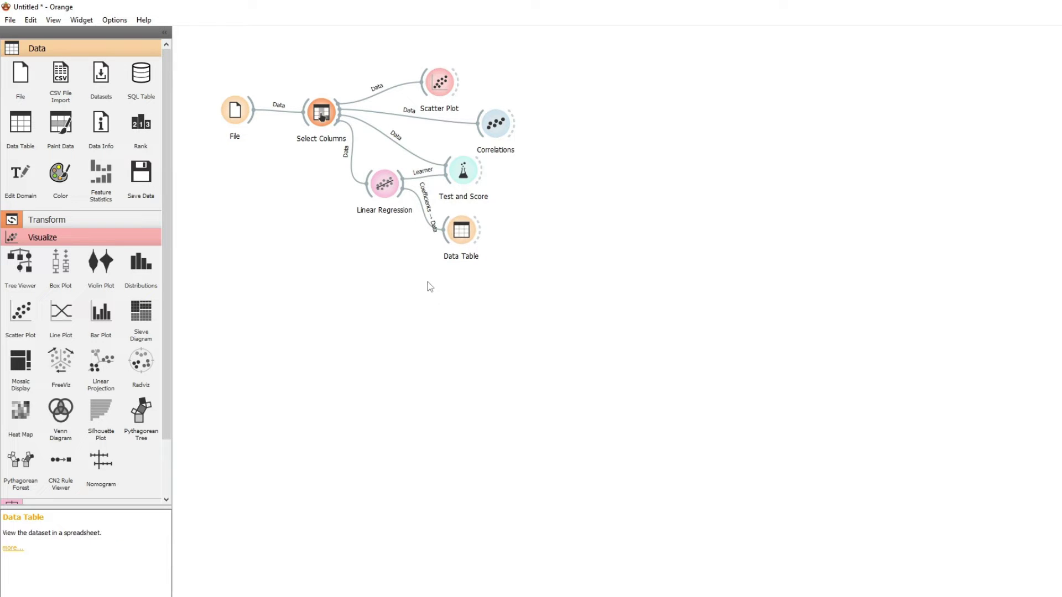
pyautogui.doubleClick(459, 235)
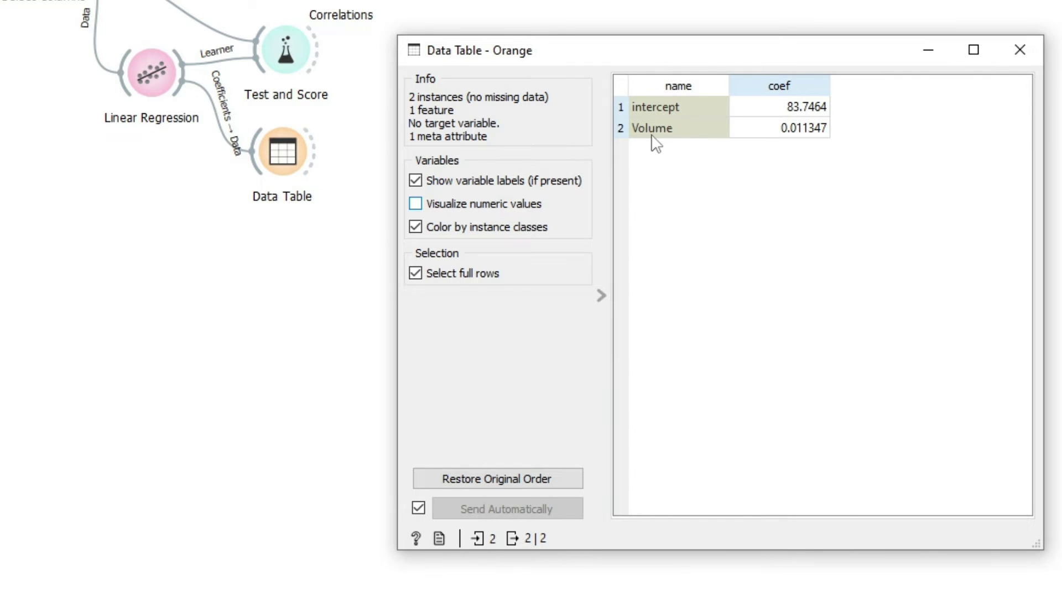
pyautogui.click(1019, 50)
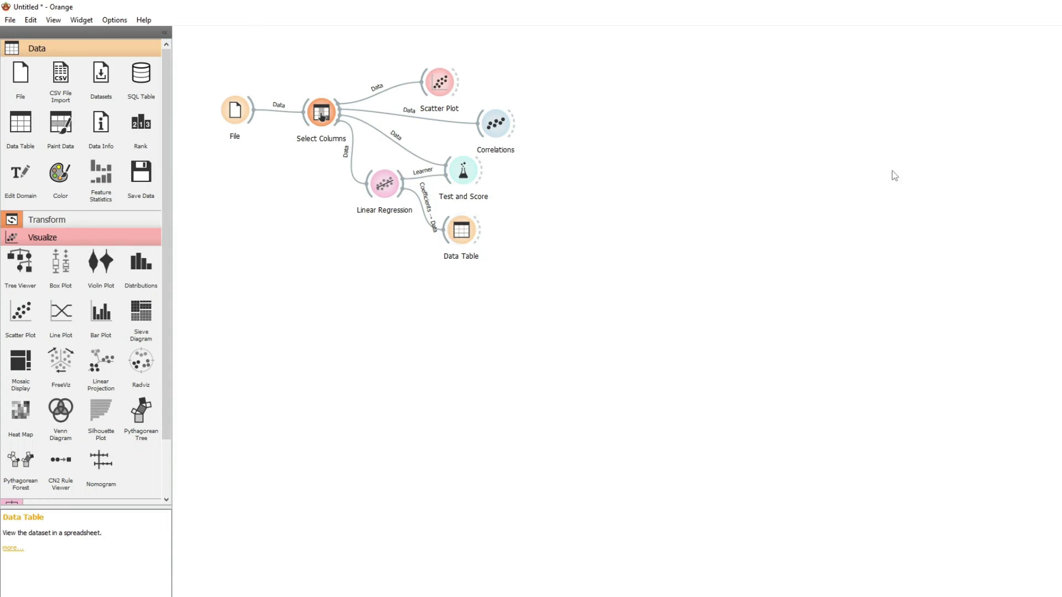
# Review the Linear Regression model's error and R2 scores in Test and Score.
pyautogui.moveTo(462, 174); pyautogui.dragTo(479, 178)
pyautogui.doubleClick(479, 178)
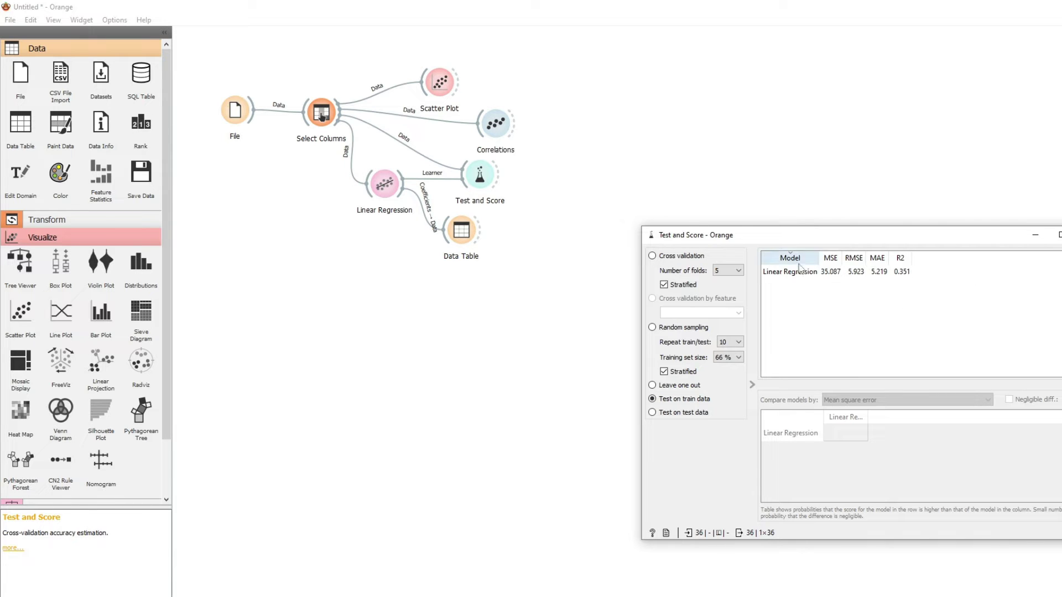
pyautogui.click(552, 70)
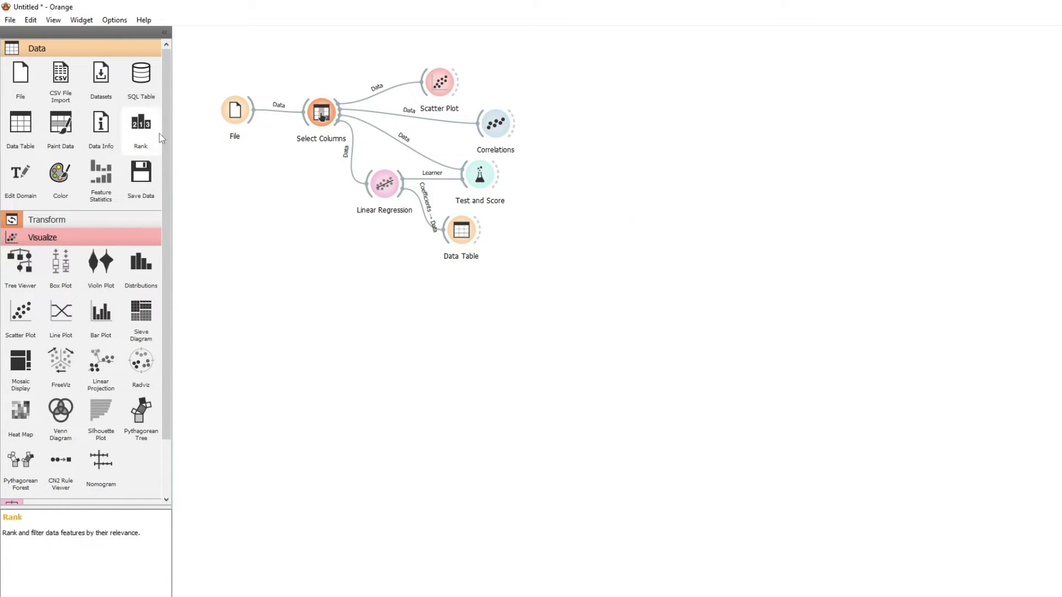
# Add a Data Table fed by Test and Score's predictions and view its enlarged contents sorted by Volume.
pyautogui.moveTo(22, 130); pyautogui.dragTo(559, 173)
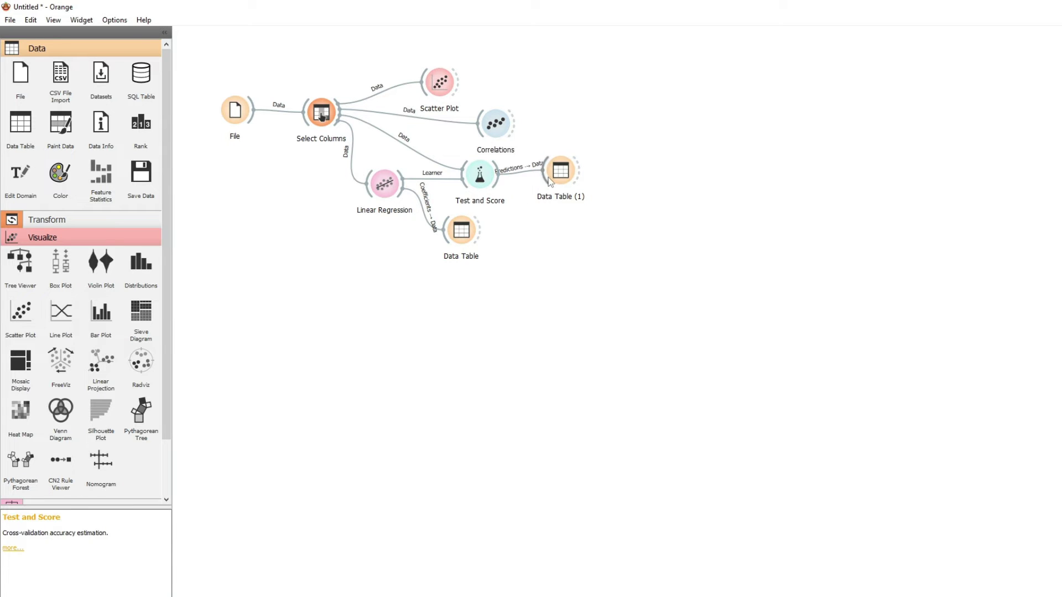
pyautogui.doubleClick(558, 173)
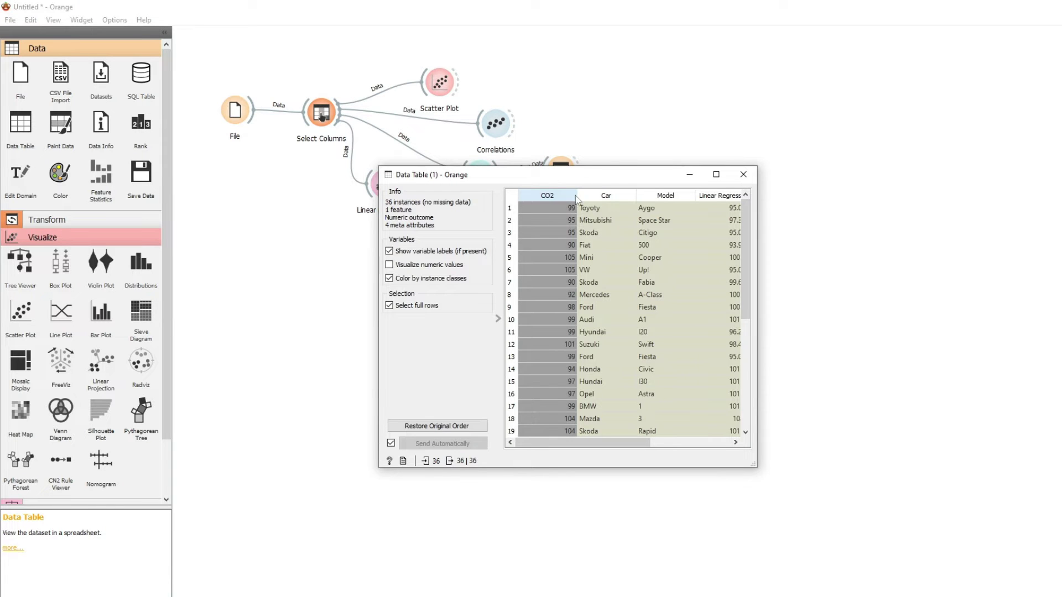
pyautogui.moveTo(756, 361); pyautogui.dragTo(1047, 338)
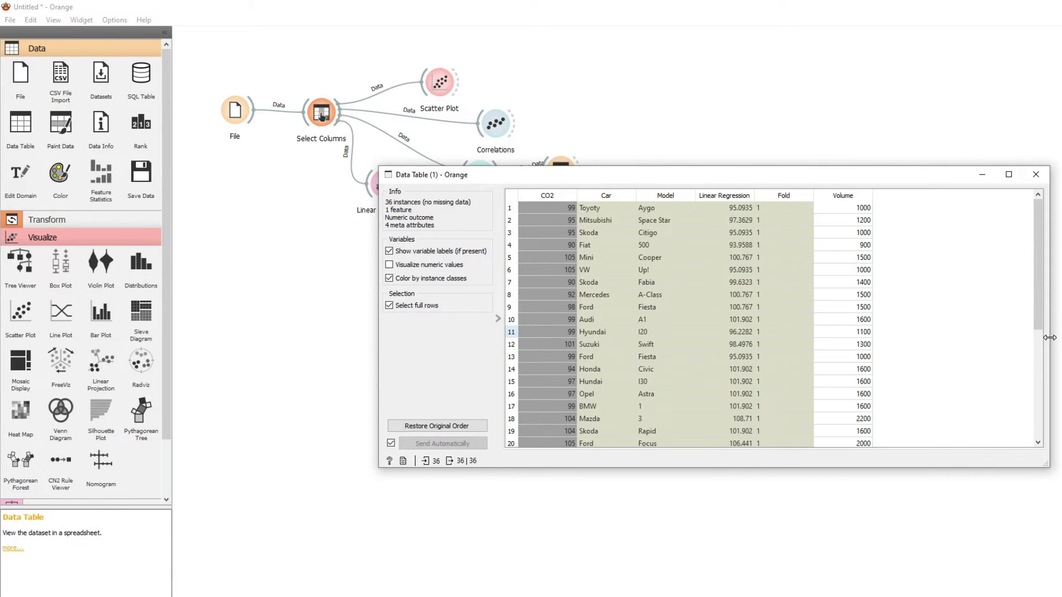
pyautogui.click(844, 196)
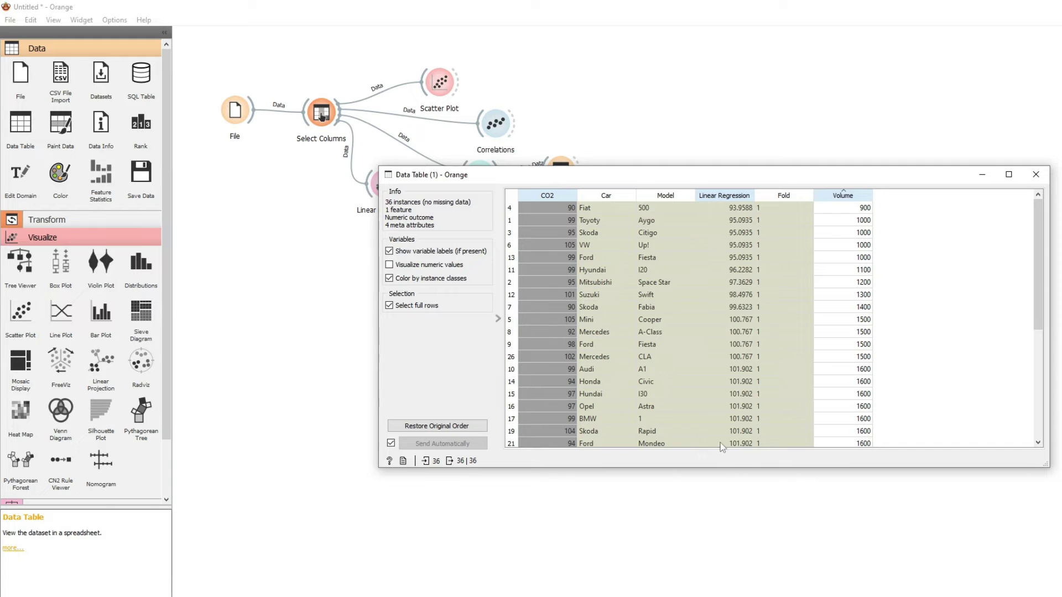
pyautogui.moveTo(721, 468); pyautogui.dragTo(720, 596)
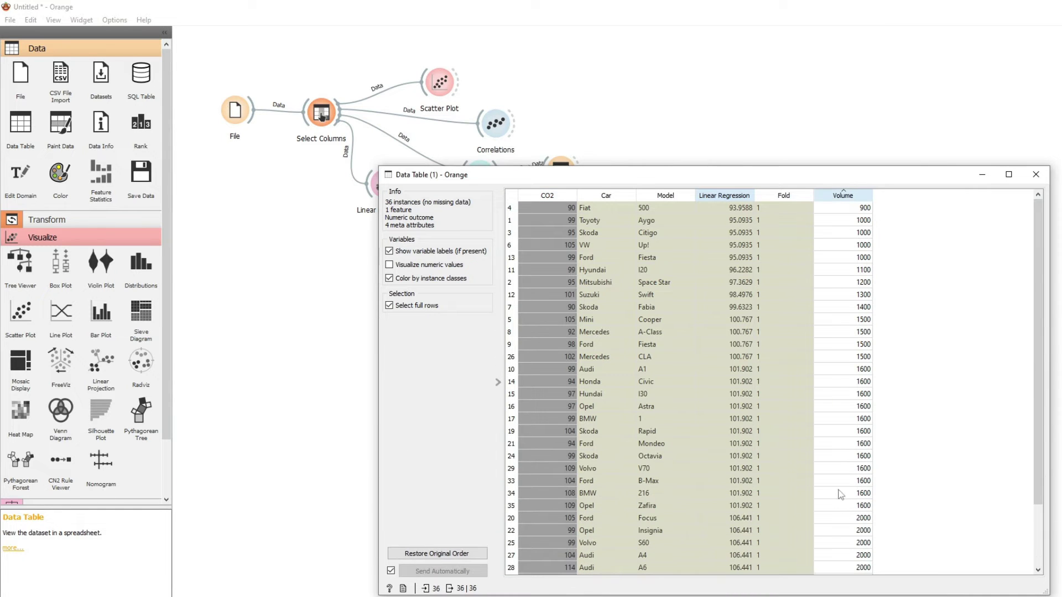
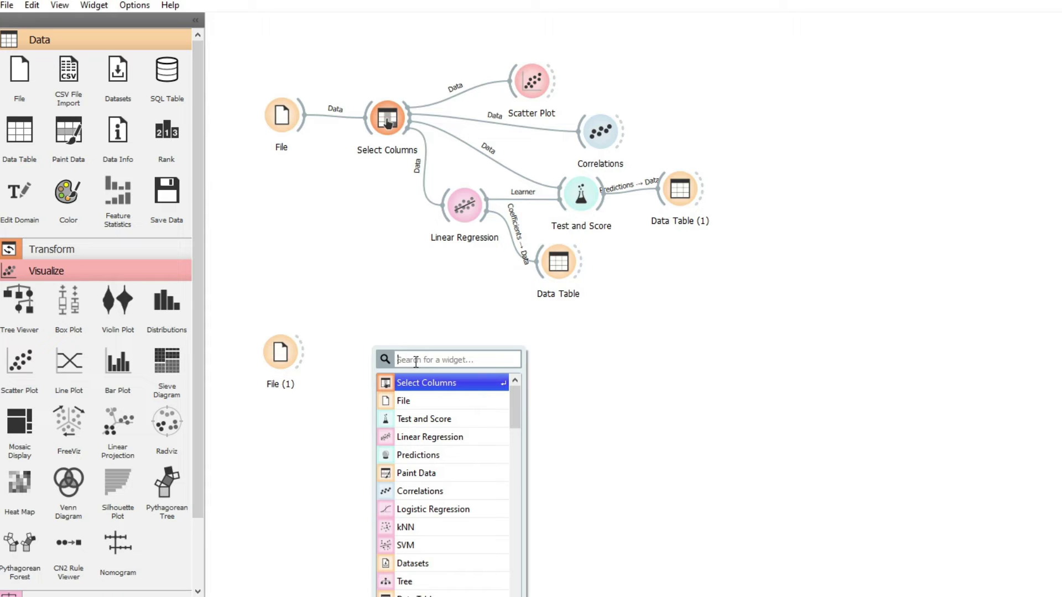
# Add a second Select Columns widget beside File (1) and link File (1) to it.
pyautogui.write('sel')
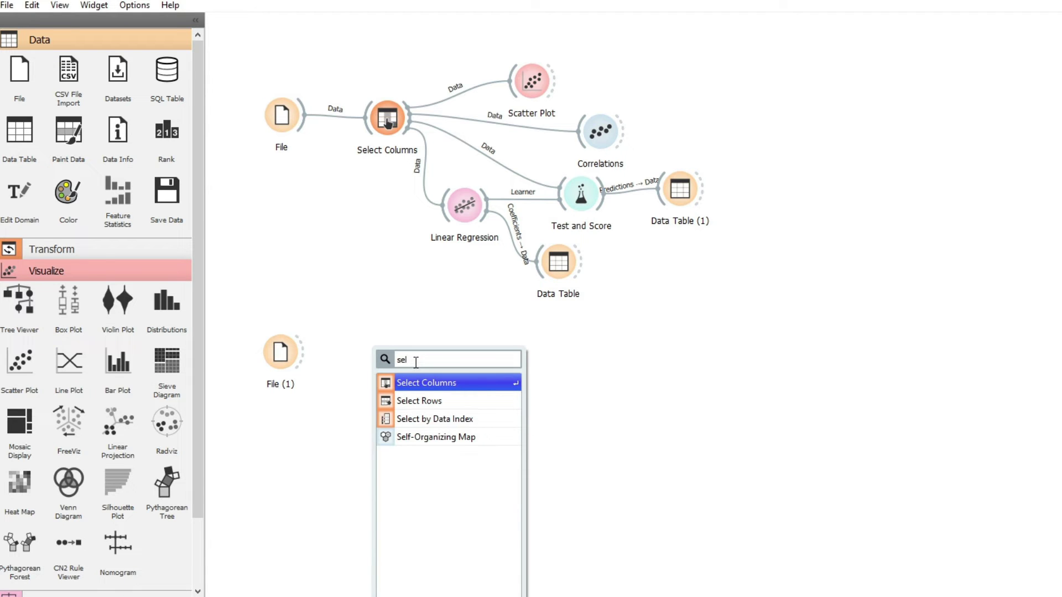
pyautogui.click(433, 386)
pyautogui.doubleClick(404, 372)
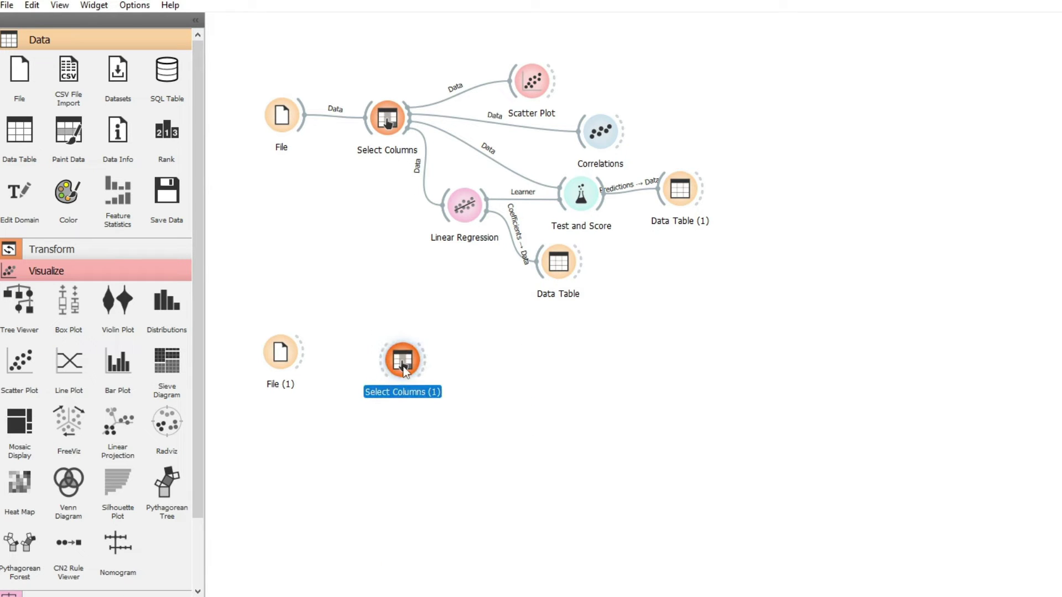
pyautogui.rightClick(306, 370)
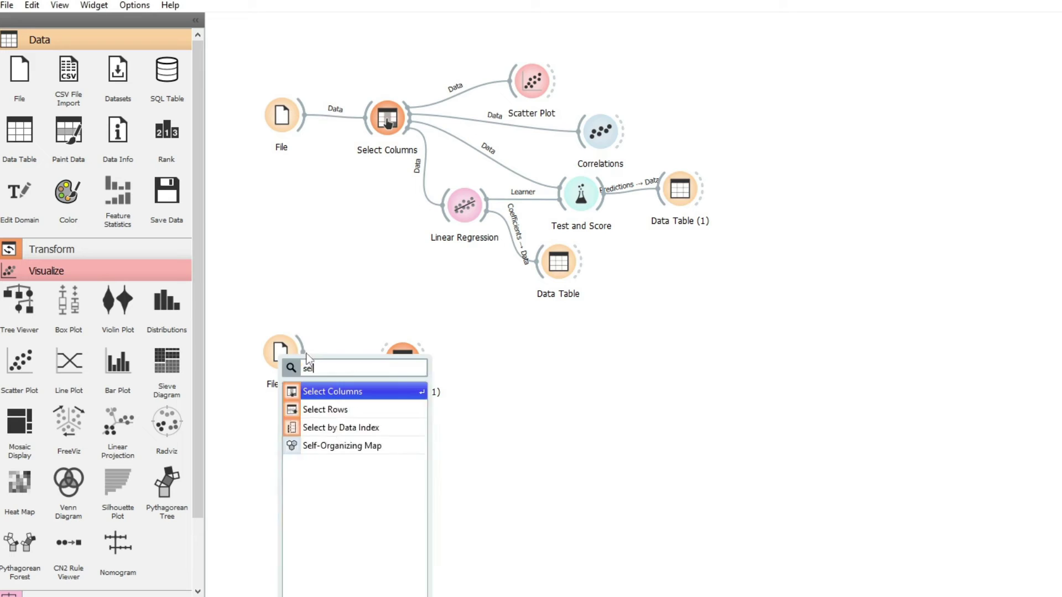
pyautogui.click(573, 481)
pyautogui.moveTo(303, 352); pyautogui.dragTo(386, 375)
# Check how the new cars' columns are assigned to features, target and metas in Select Columns (1).
pyautogui.doubleClick(402, 361)
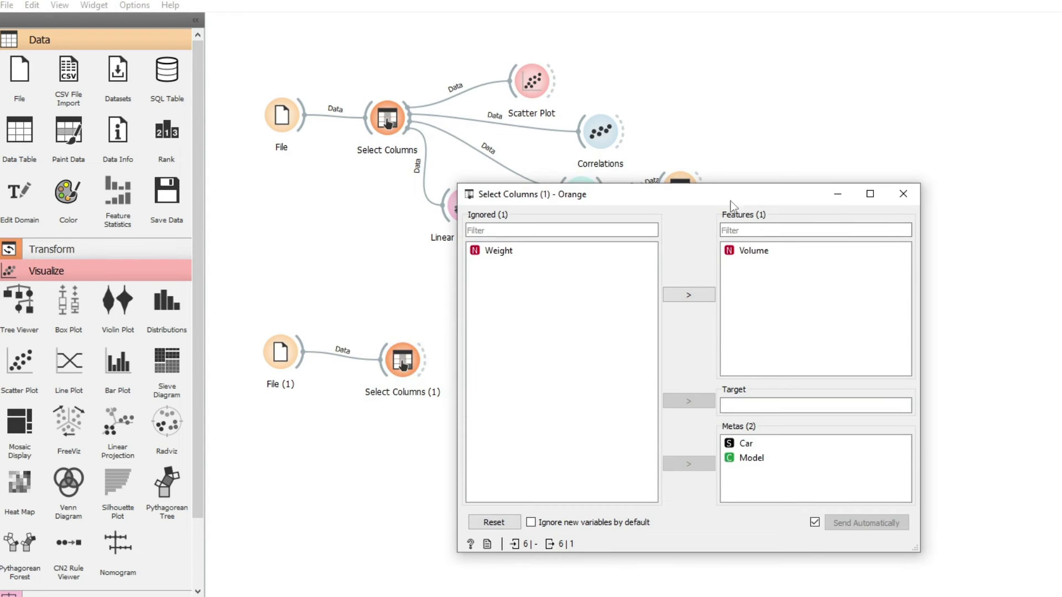
pyautogui.moveTo(726, 193); pyautogui.dragTo(897, 188)
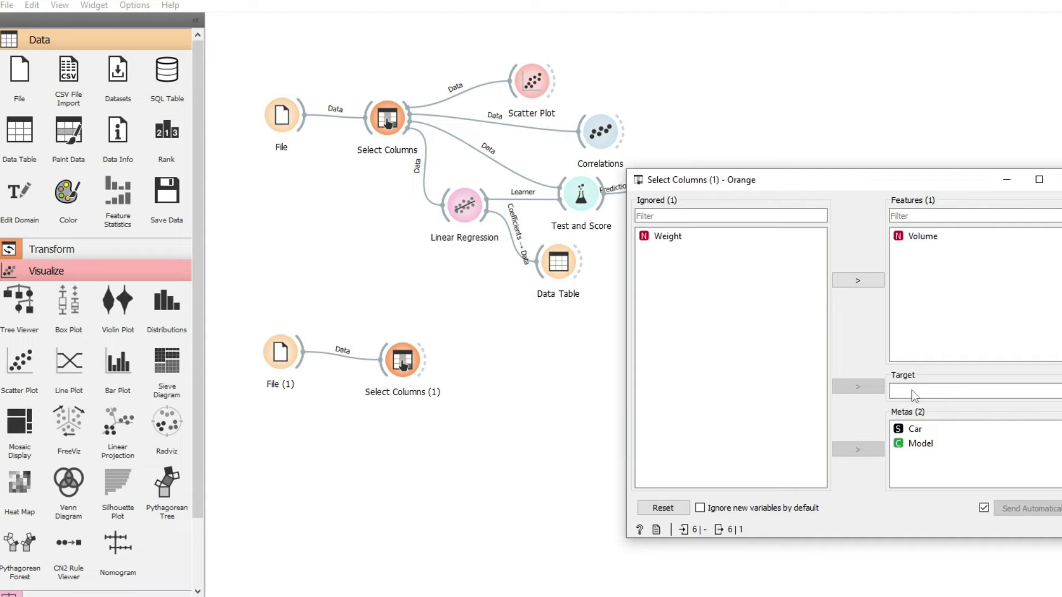
pyautogui.click(1055, 179)
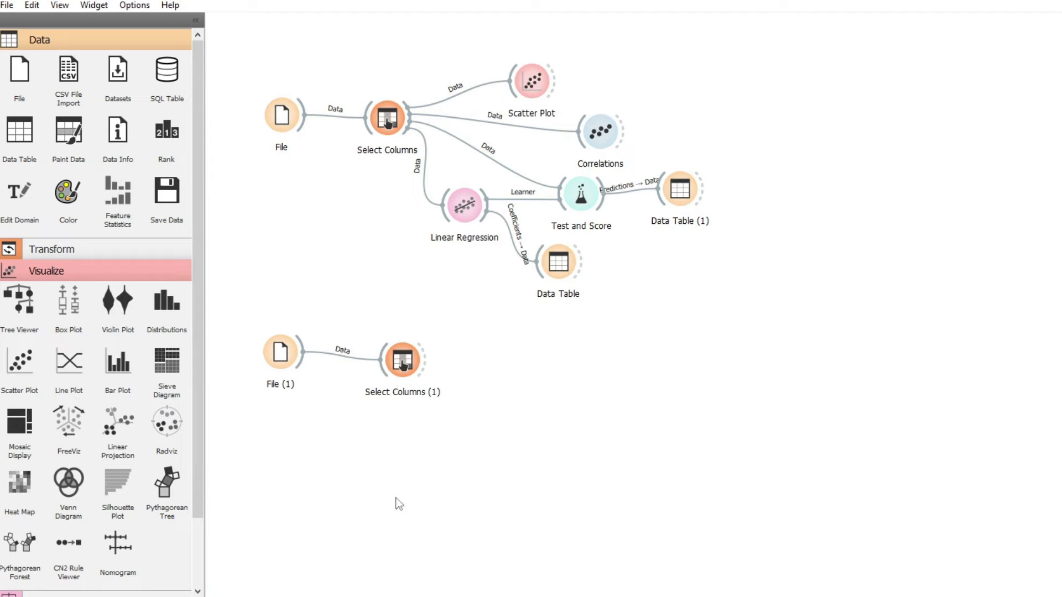
# Add a Predictions widget fed by Linear Regression's model and Select Columns (1), and send its predictions to a new Data Table.
pyautogui.rightClick(590, 377)
pyautogui.click(610, 471)
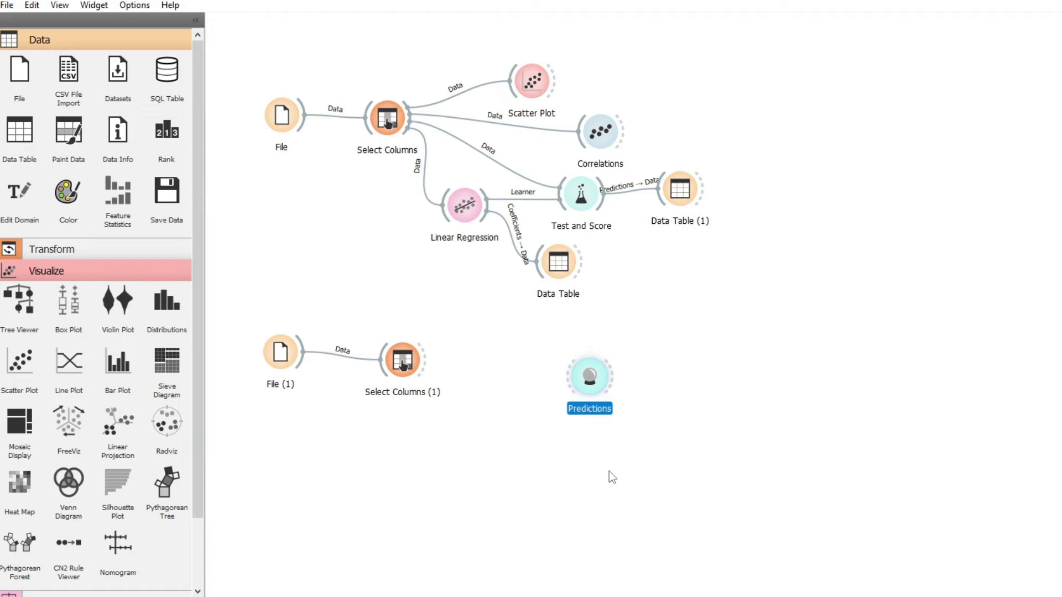
pyautogui.moveTo(570, 376); pyautogui.dragTo(548, 357)
pyautogui.click(508, 401)
pyautogui.click(579, 359)
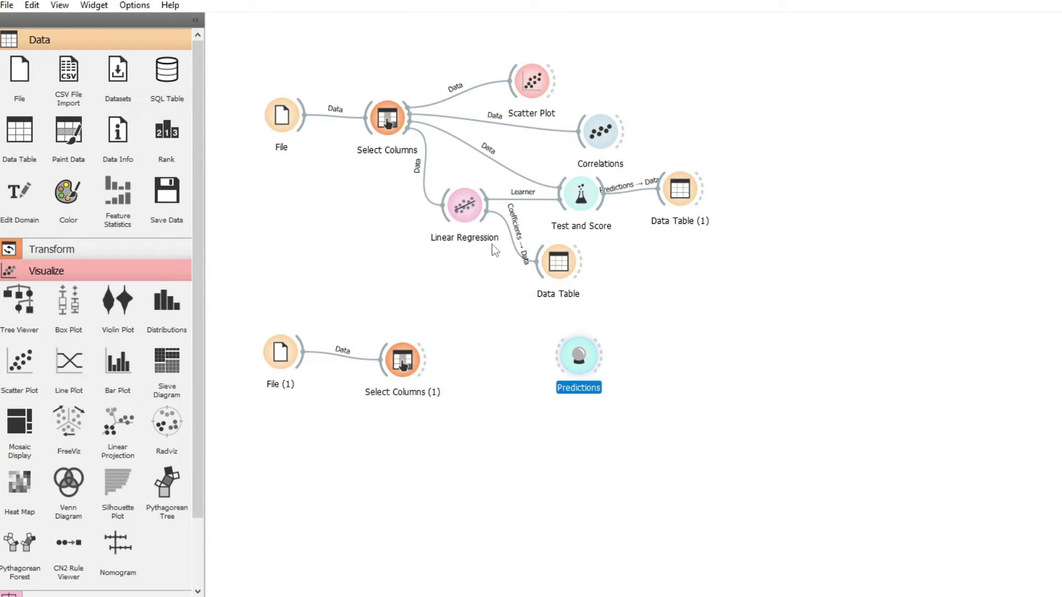
pyautogui.moveTo(486, 221); pyautogui.dragTo(576, 359)
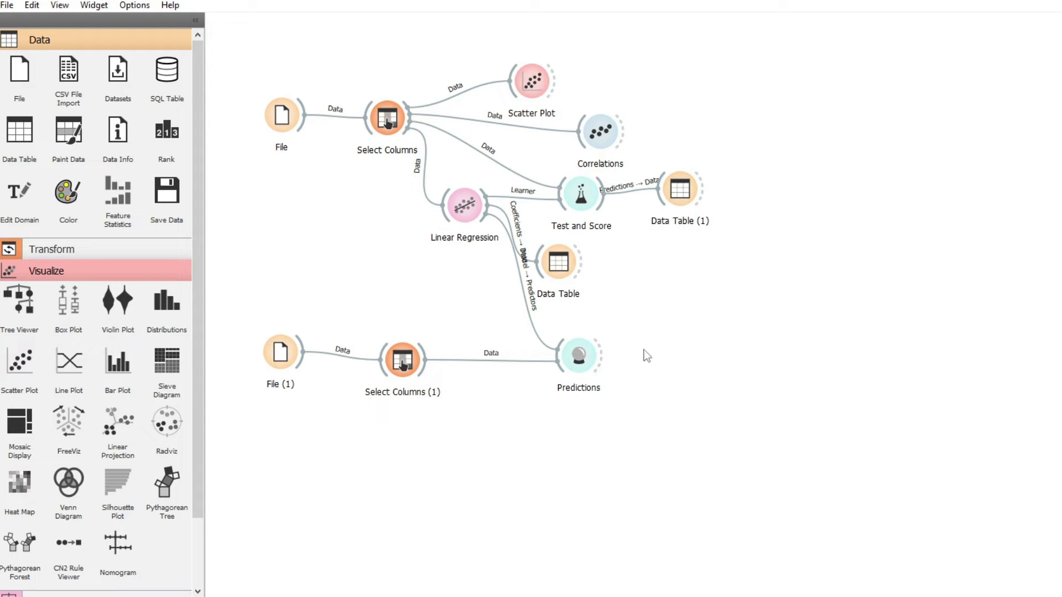
pyautogui.moveTo(19, 133); pyautogui.dragTo(678, 349)
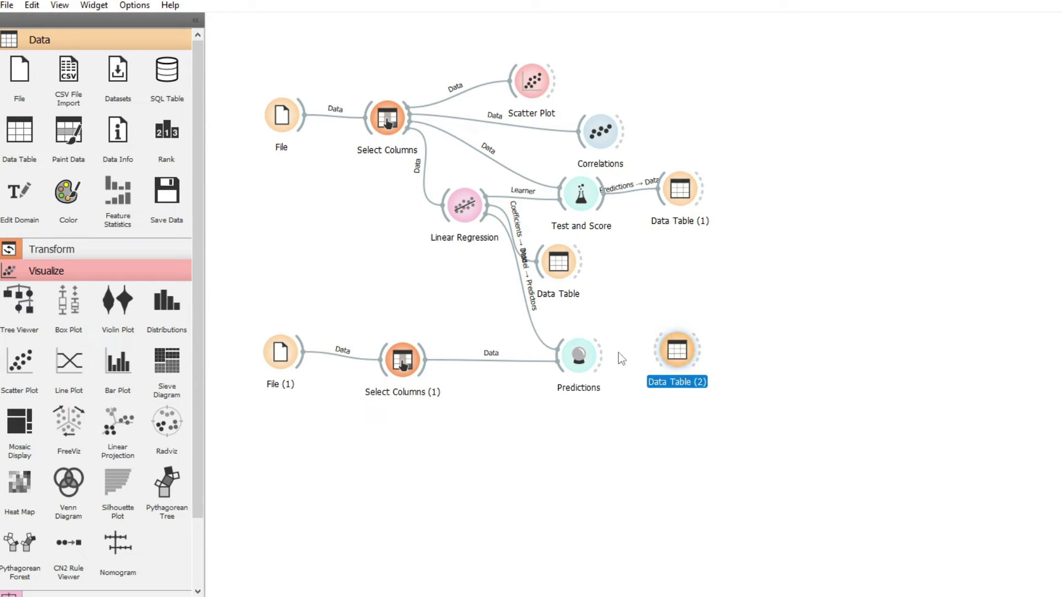
pyautogui.moveTo(599, 355); pyautogui.dragTo(689, 353)
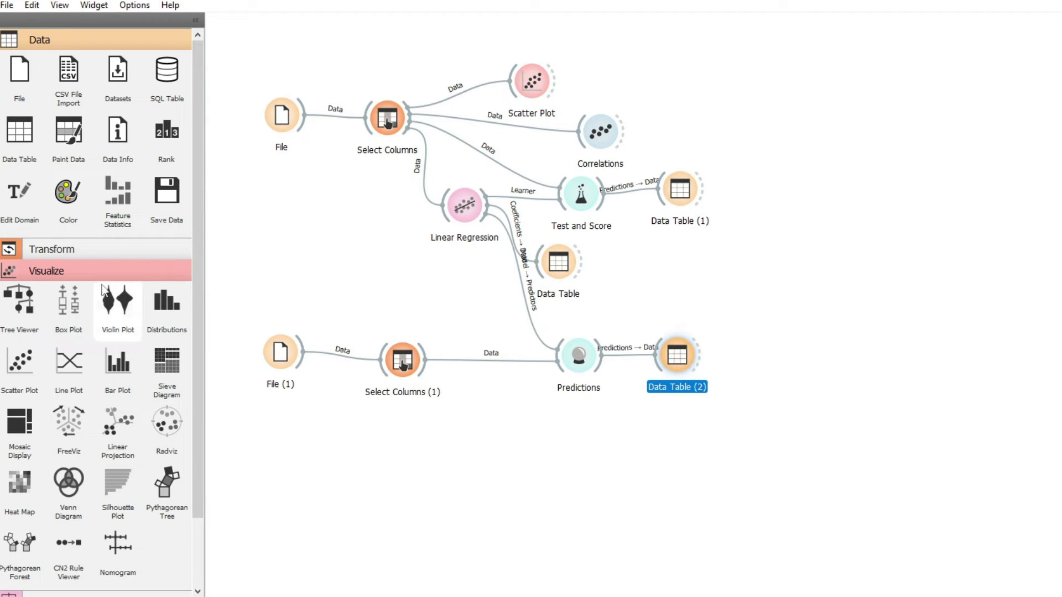
# Add a Data Table below File (1), link File (1) to it, and view the new cars' data.
pyautogui.moveTo(14, 145); pyautogui.dragTo(345, 435)
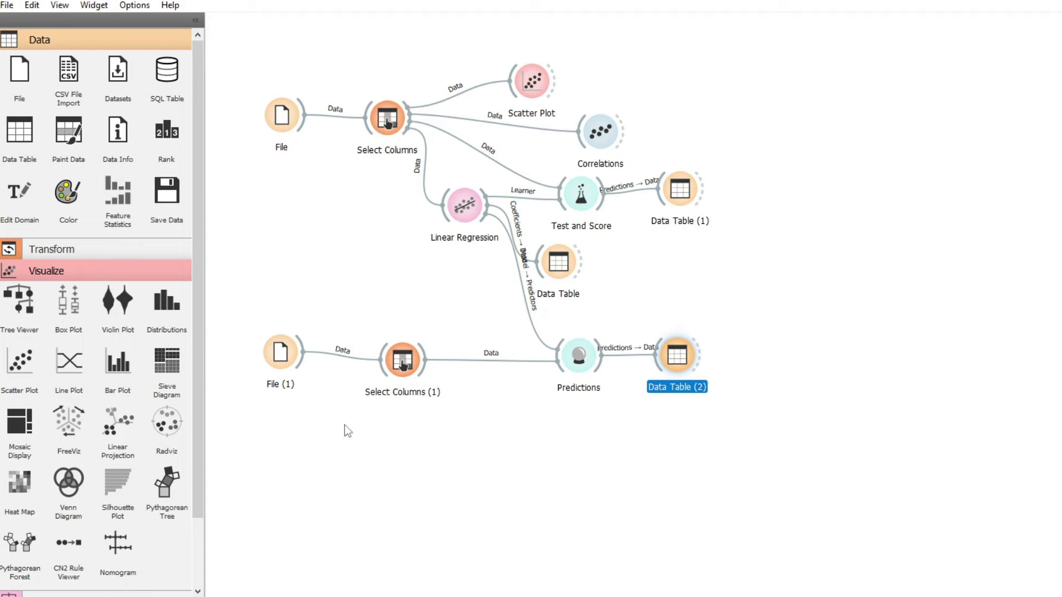
pyautogui.moveTo(310, 360); pyautogui.dragTo(324, 437)
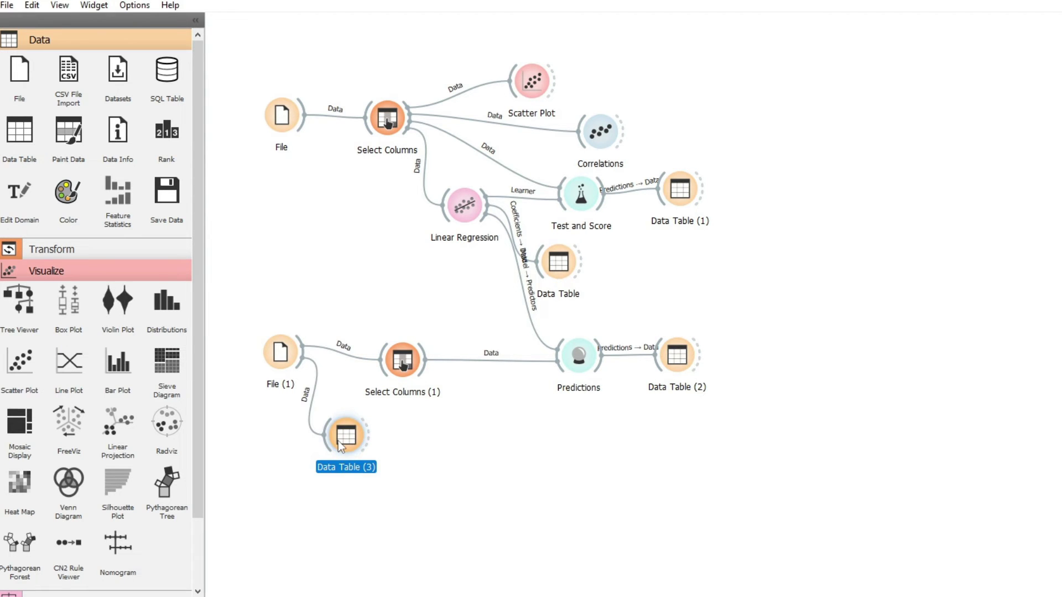
pyautogui.doubleClick(338, 440)
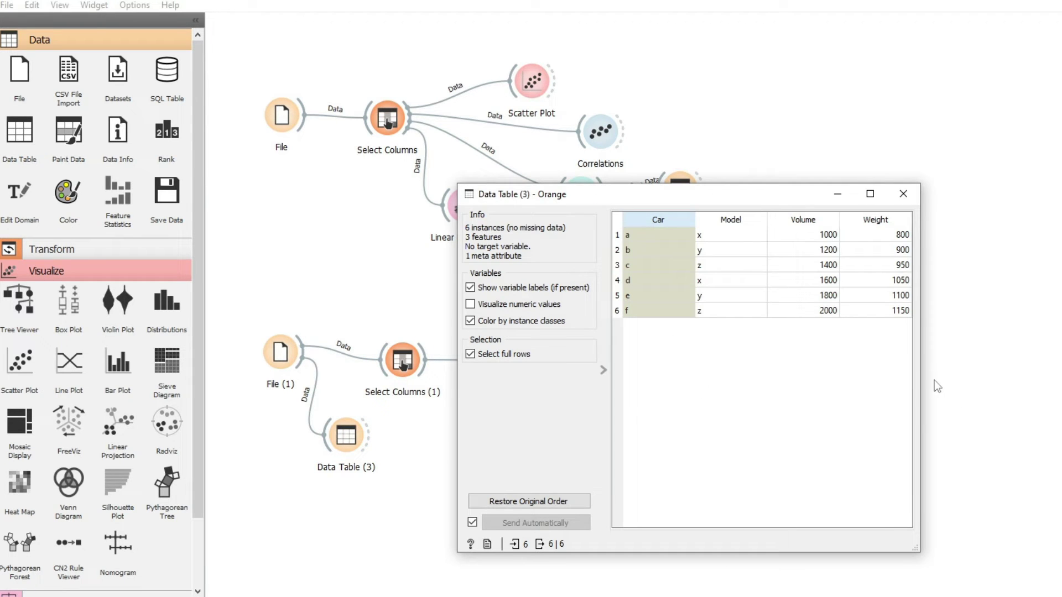
pyautogui.moveTo(921, 373); pyautogui.dragTo(1060, 372)
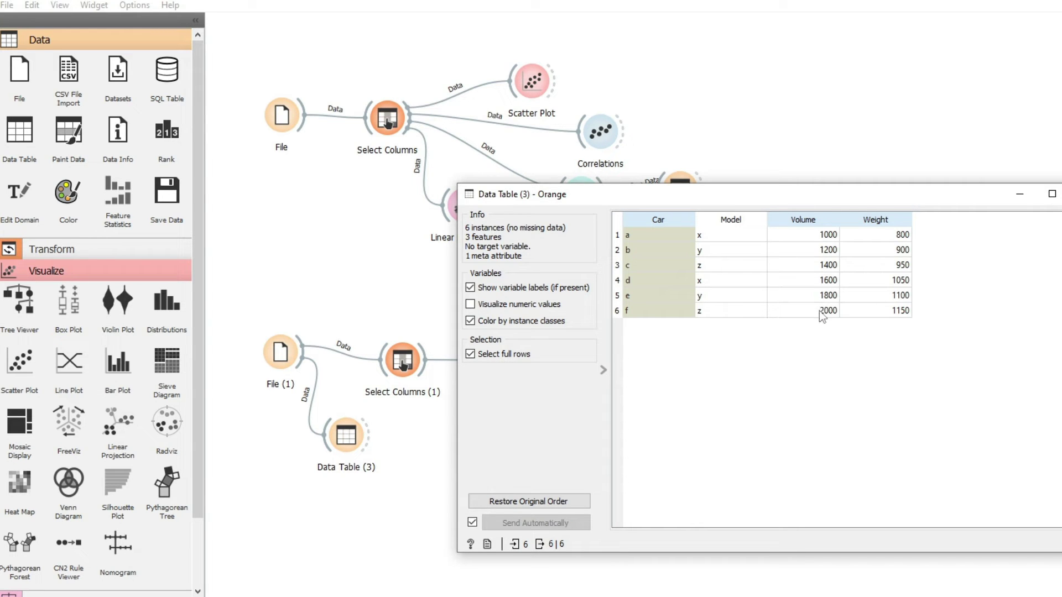
pyautogui.click(1061, 193)
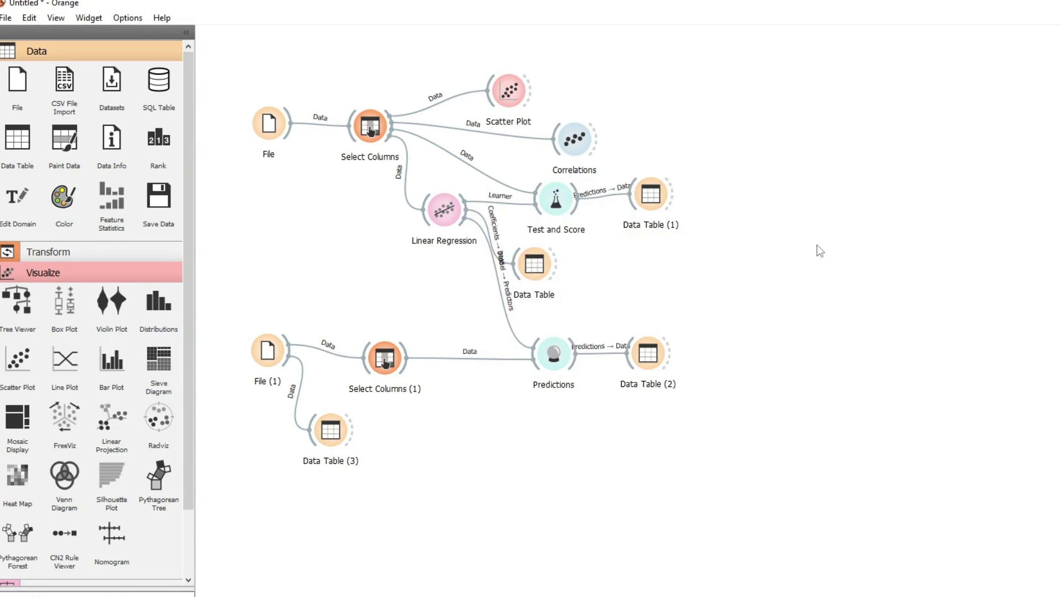
# Examine the Linear Regression predictions for the new cars in Data Table (2), widened to show all columns.
pyautogui.doubleClick(648, 354)
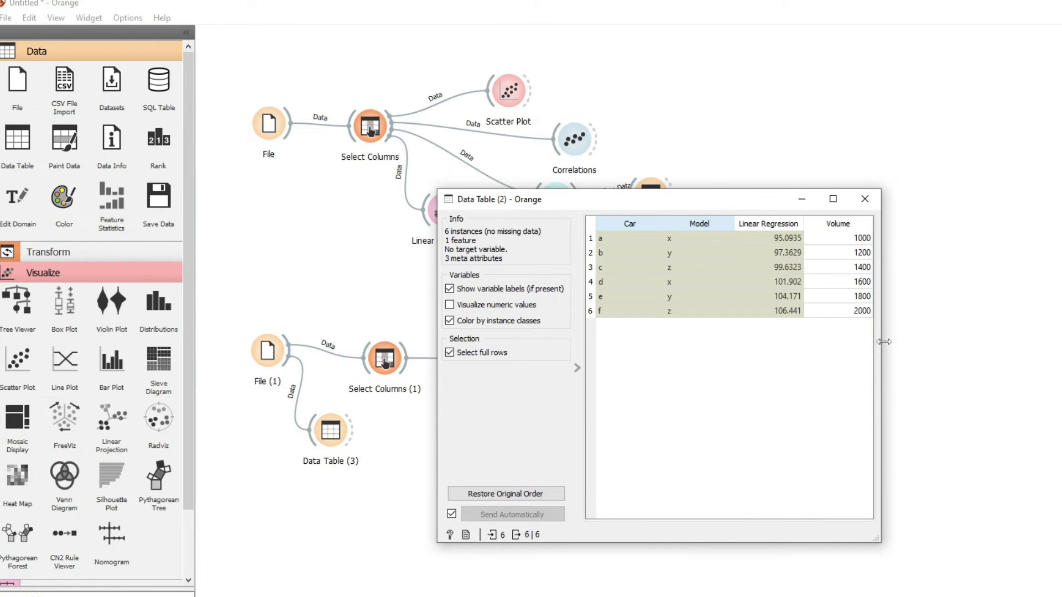
pyautogui.moveTo(884, 342); pyautogui.dragTo(1045, 342)
pyautogui.moveTo(779, 205); pyautogui.dragTo(1023, 313)
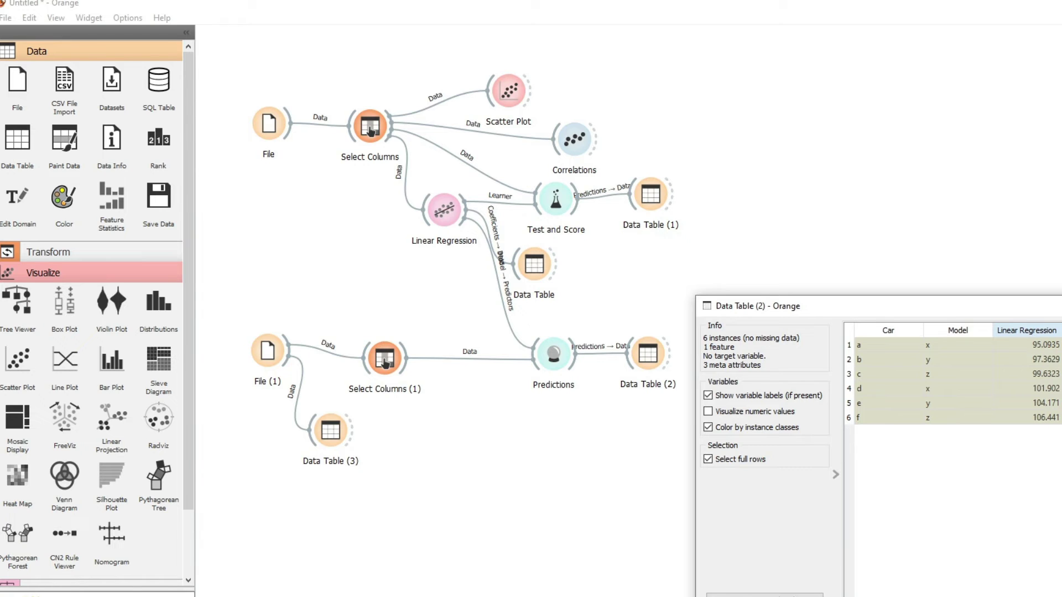
pyautogui.moveTo(1016, 306); pyautogui.dragTo(528, 284)
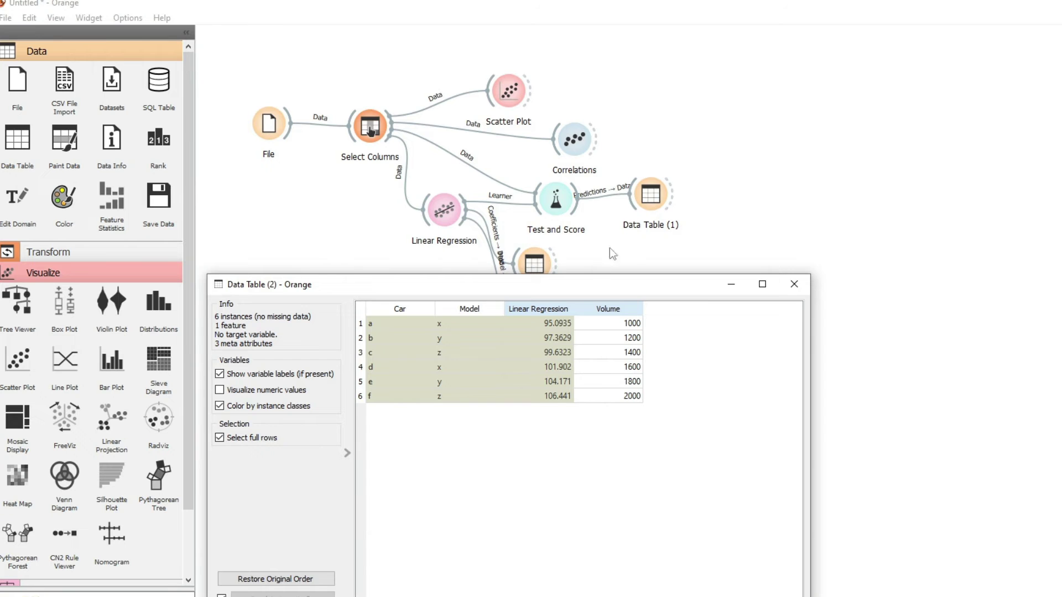
# Open Data Table (1) beside Data Table (2) and compare the predicted CO2 values for matching Volumes.
pyautogui.doubleClick(650, 198)
pyautogui.moveTo(699, 204); pyautogui.dragTo(826, 59)
pyautogui.doubleClick(532, 267)
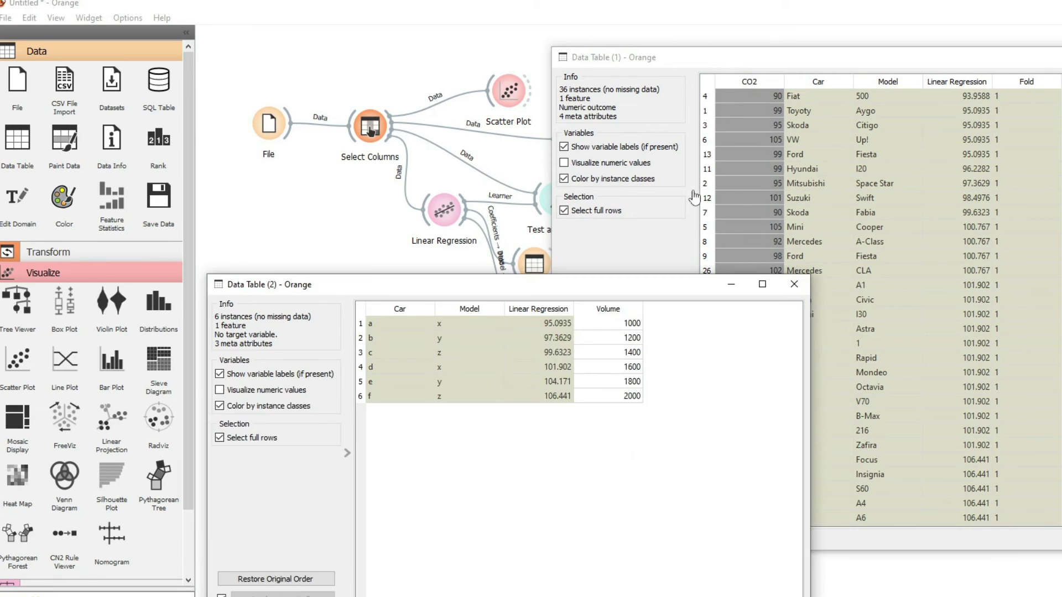
pyautogui.moveTo(400, 281); pyautogui.dragTo(269, 63)
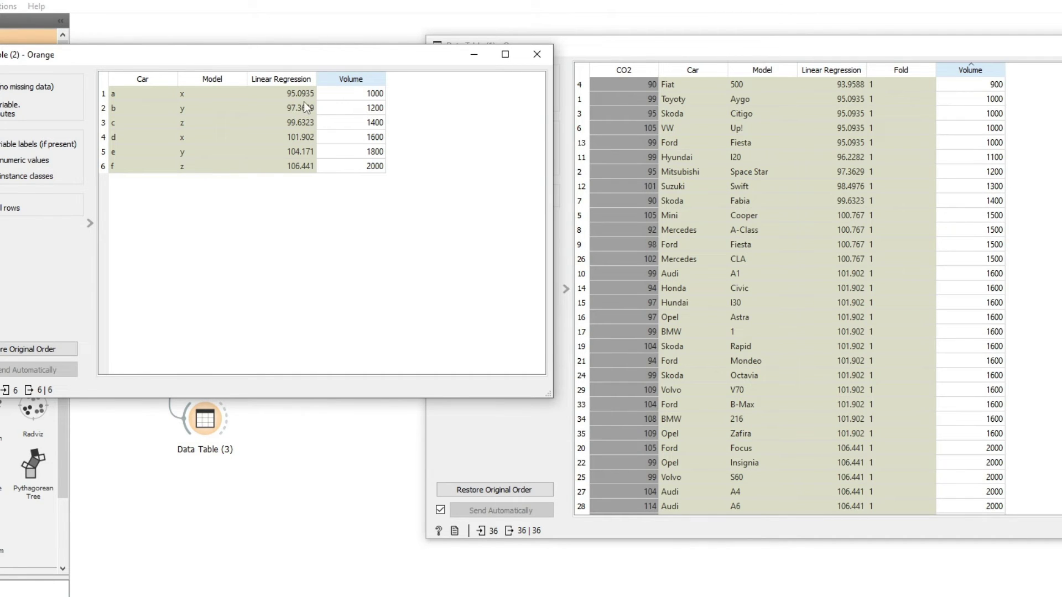
pyautogui.click(813, 159)
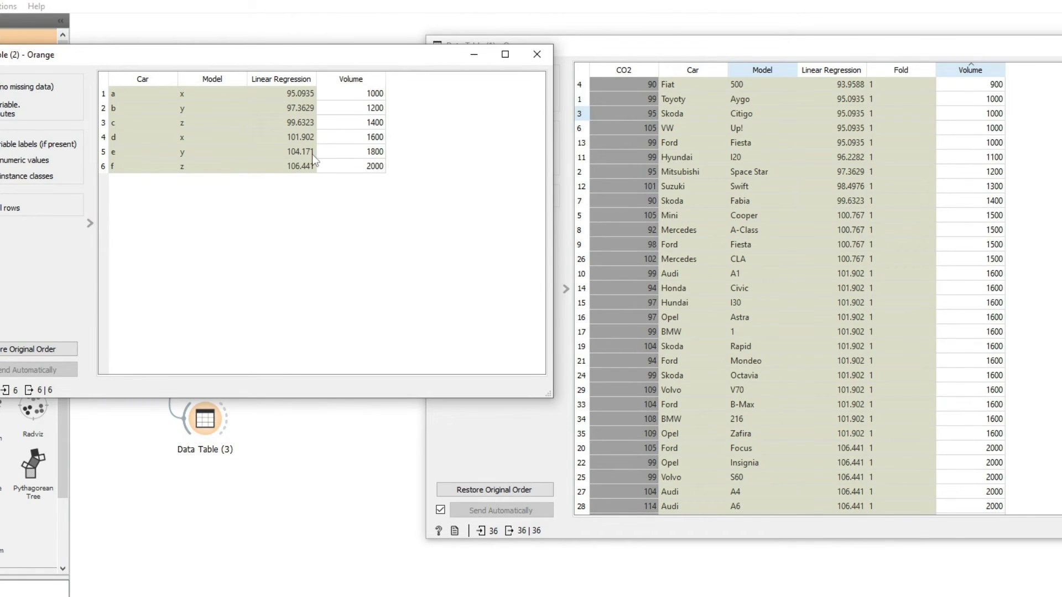
pyautogui.click(352, 81)
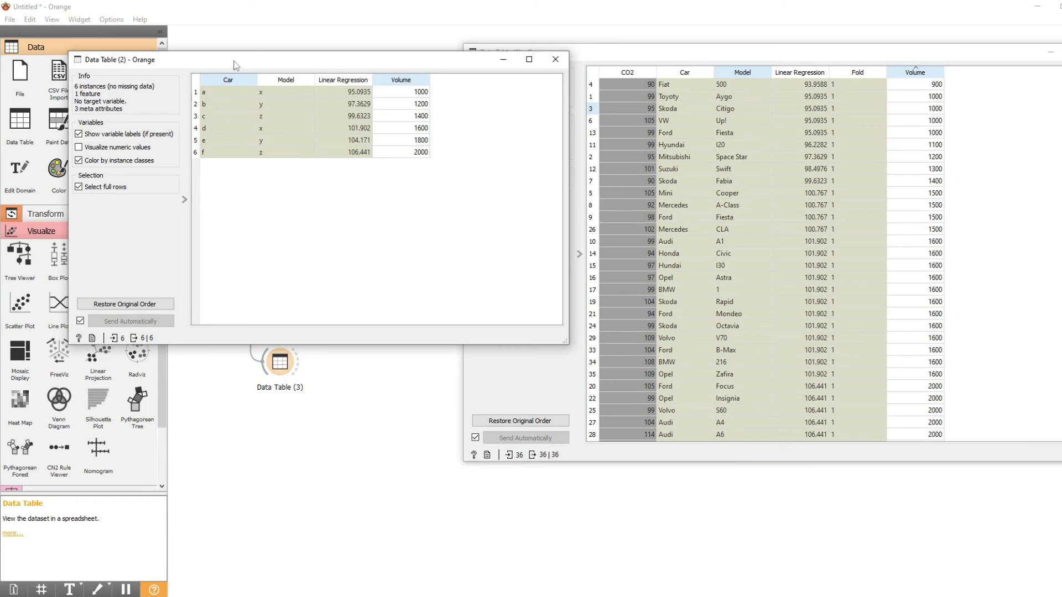
# Place Data Table (2) beneath Data Table (1) to compare their predictions again, and close both tables.
pyautogui.moveTo(234, 65); pyautogui.dragTo(798, 472)
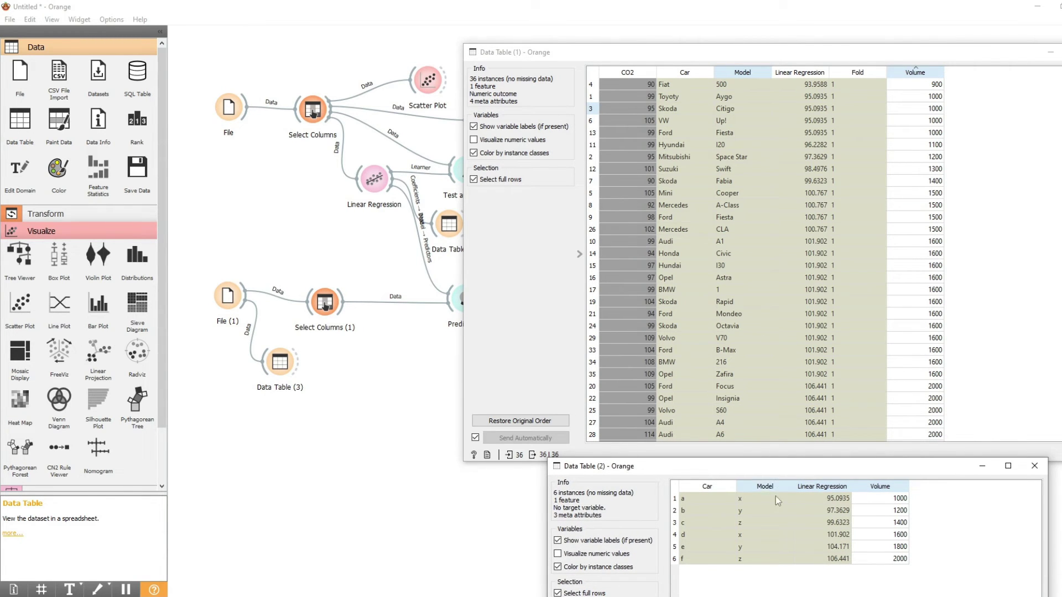
pyautogui.click(1035, 465)
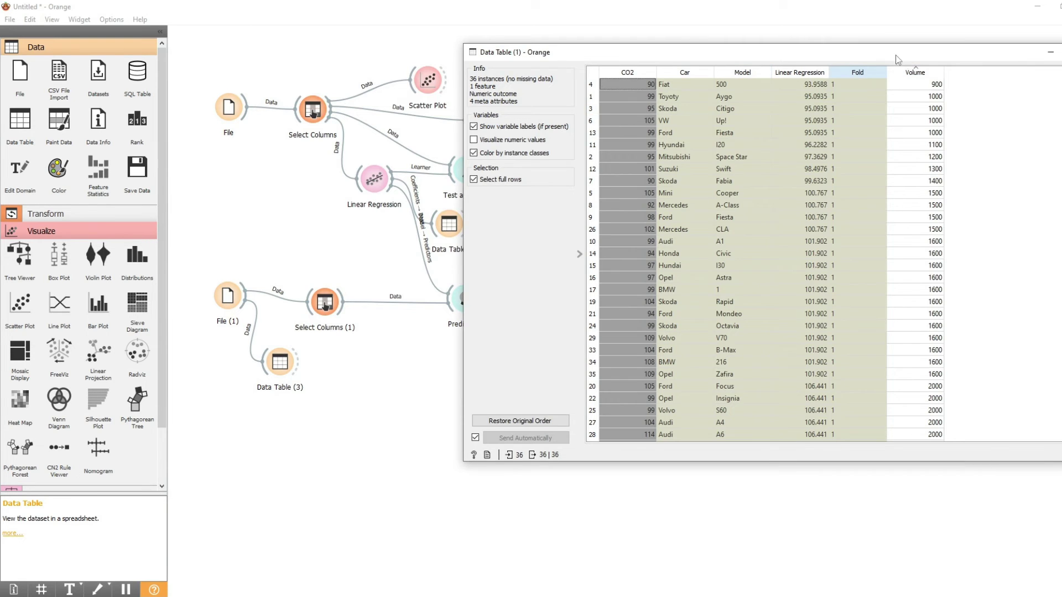
pyautogui.click(938, 55)
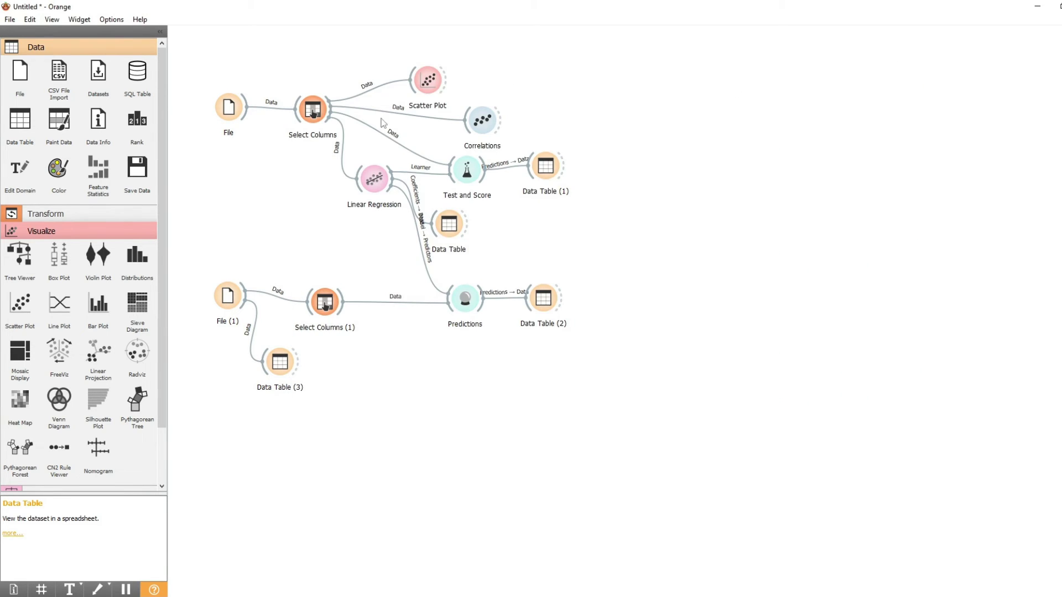